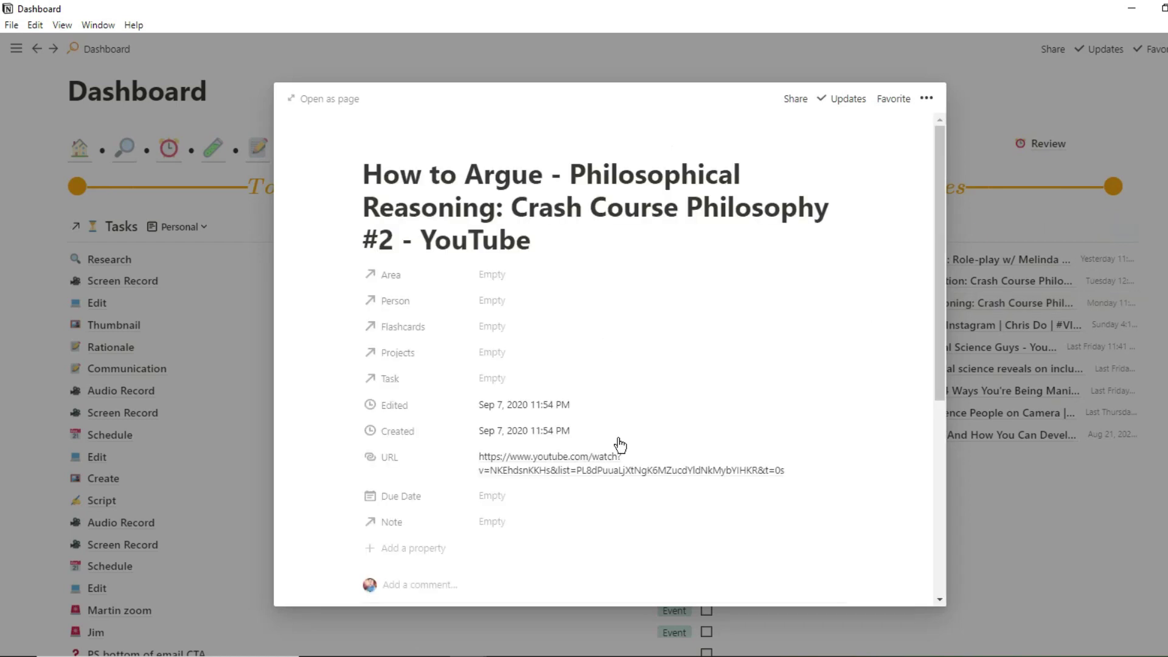
View the embedded video in the Crash Course Philosophy note, then close the note
{"action": "scroll", "coordinate": [604, 463], "scroll_direction": "down", "scroll_amount": 5}
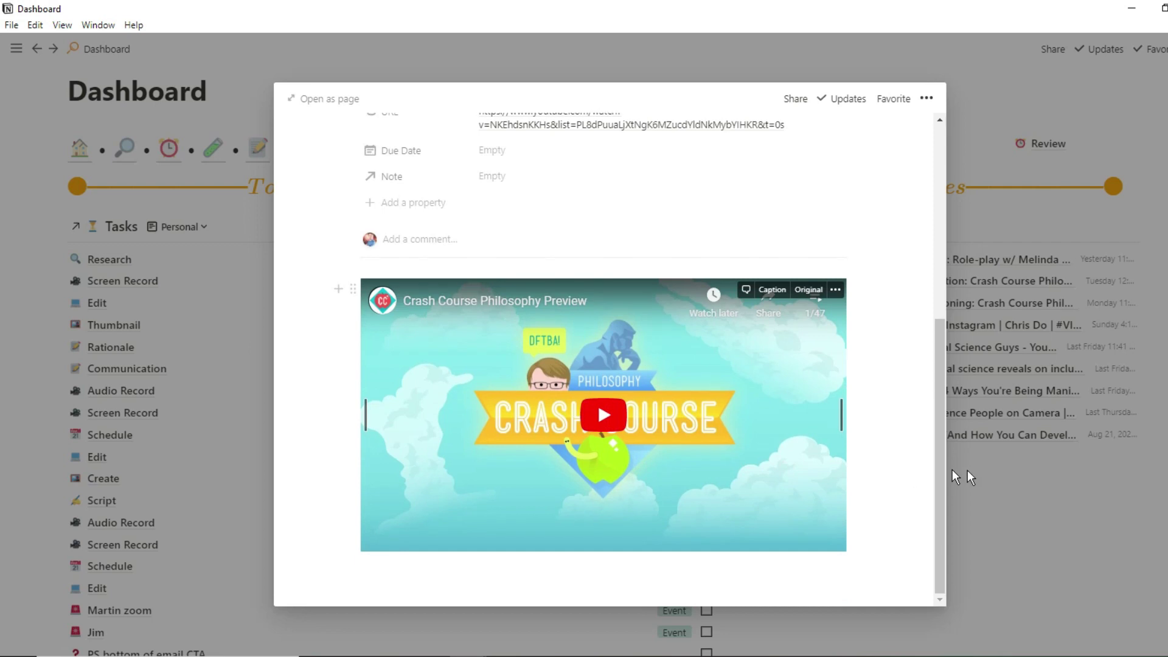
{"action": "left_click", "coordinate": [979, 474]}
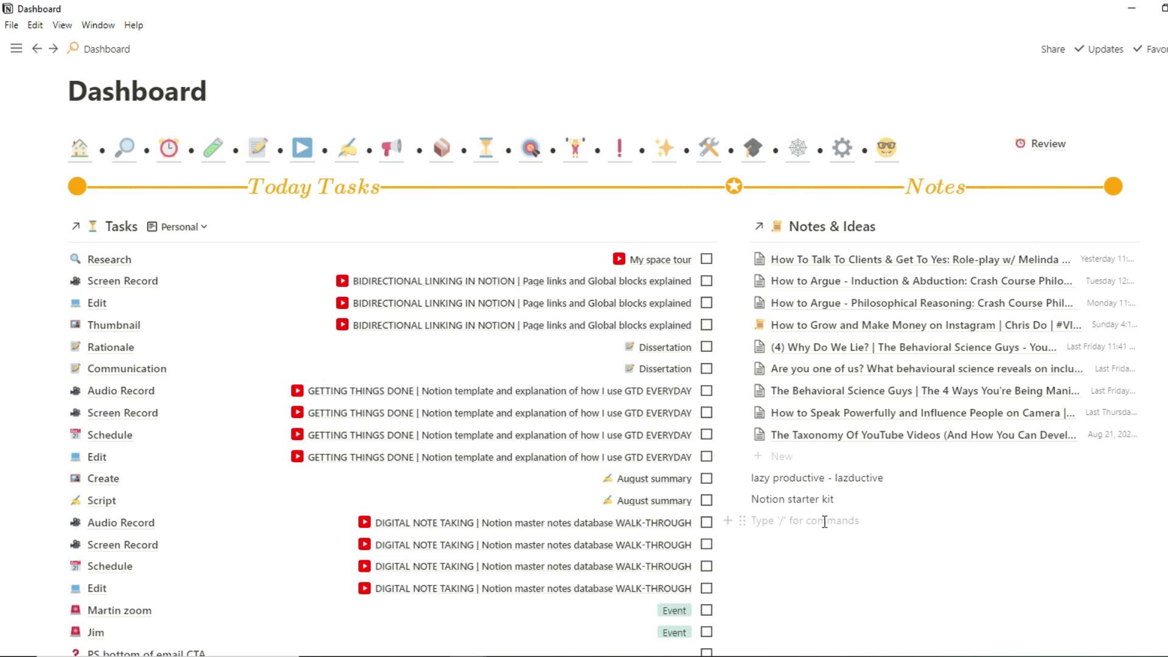
{"action": "scroll", "coordinate": [824, 521], "scroll_direction": "down", "scroll_amount": 1}
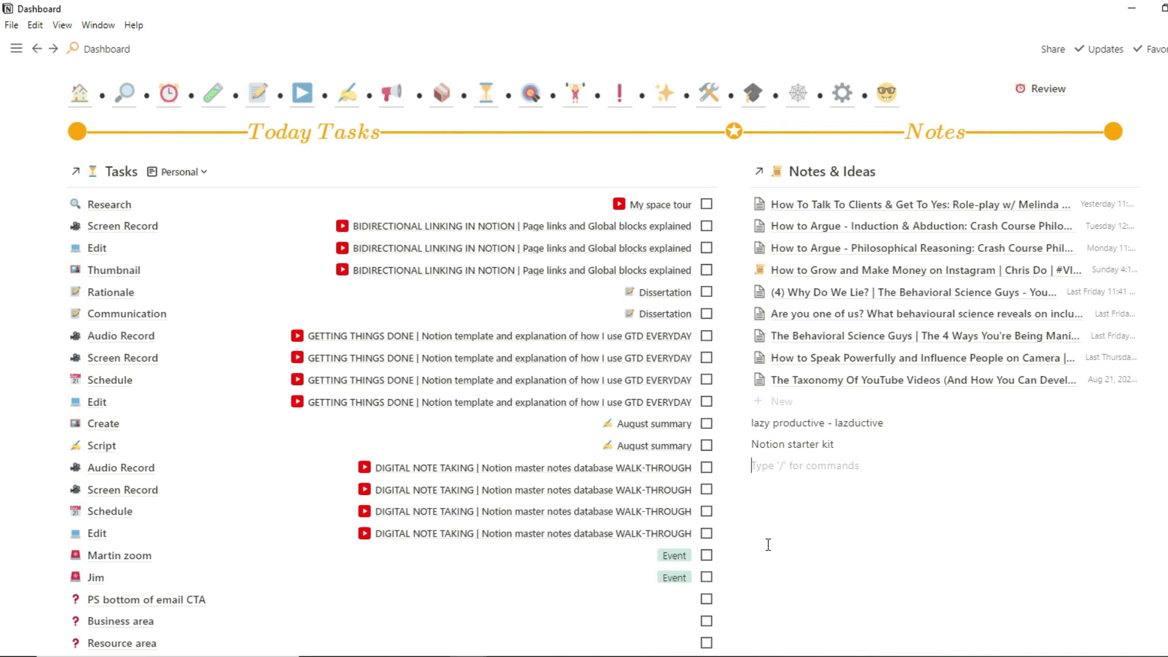
Add a Notes & Ideas entry titled 'new idea' using the Blog Note template
{"action": "left_click", "coordinate": [818, 404]}
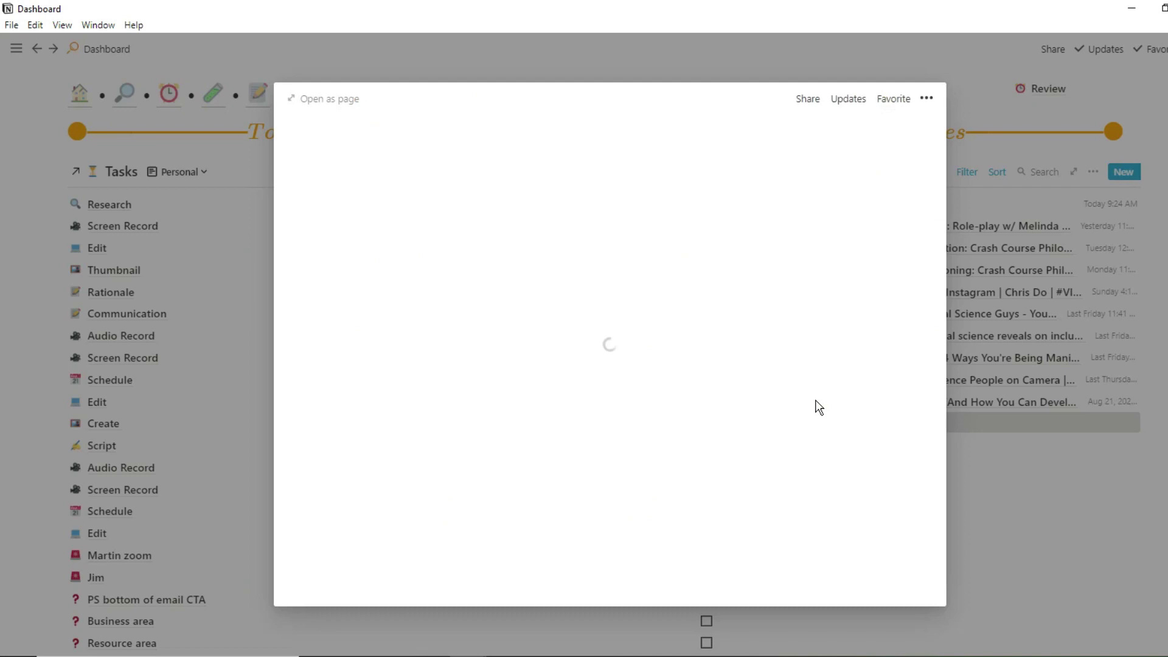
{"action": "scroll", "coordinate": [633, 464], "scroll_direction": "down", "scroll_amount": 4}
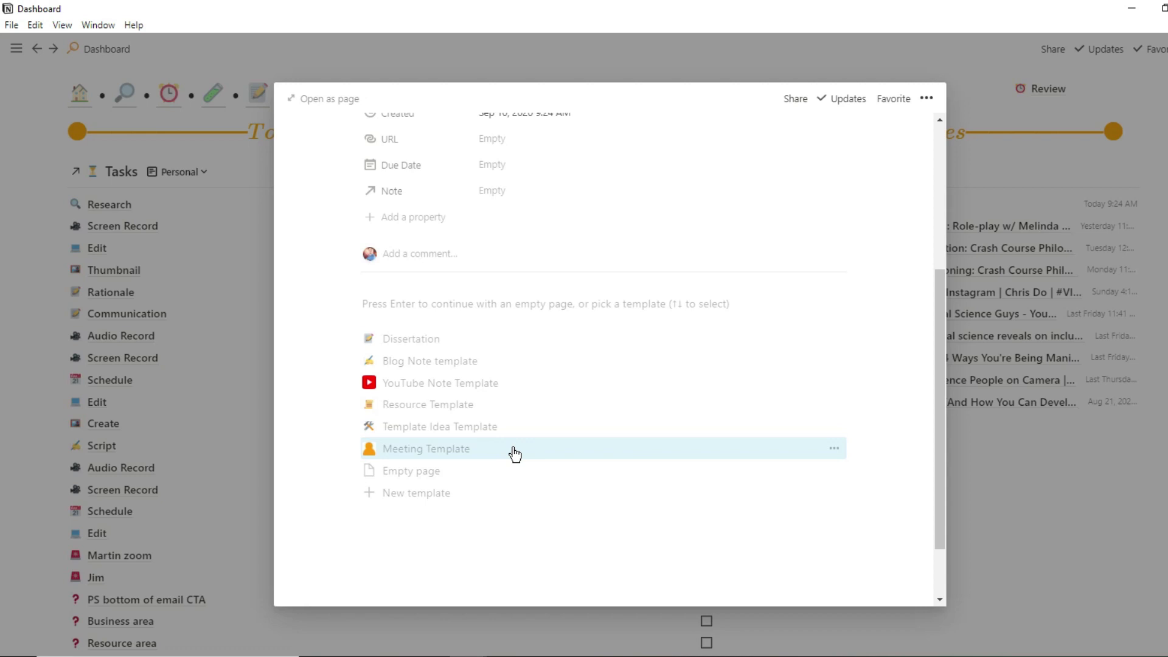
{"action": "scroll", "coordinate": [514, 453], "scroll_direction": "up", "scroll_amount": 4}
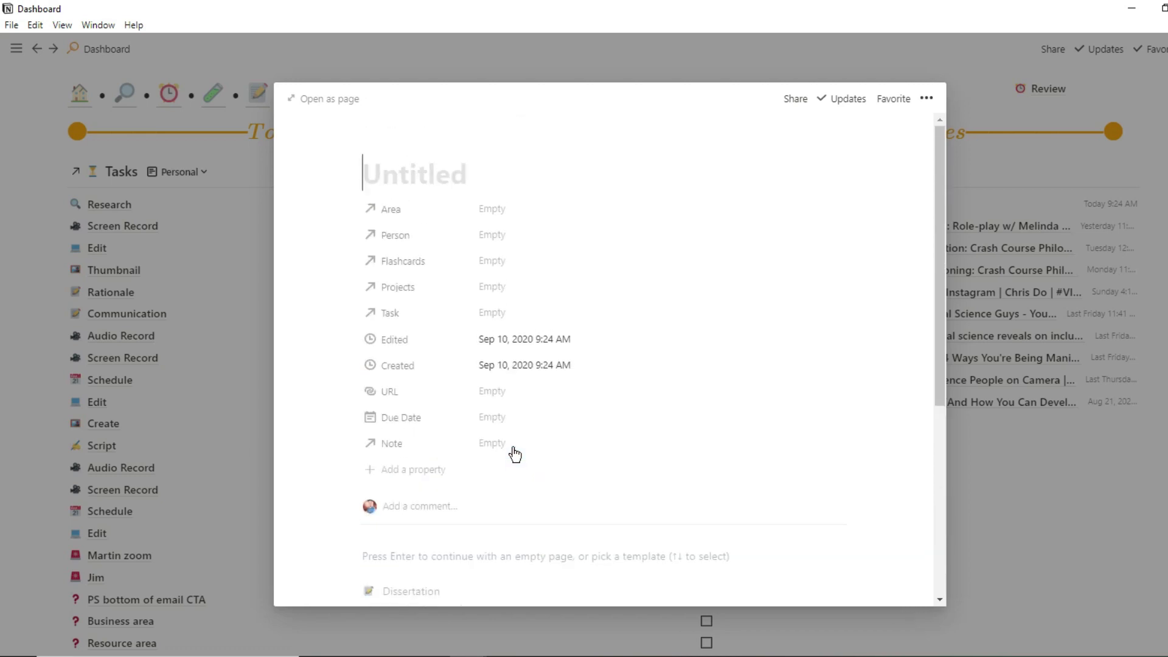
{"action": "type", "text": "new idea"}
{"action": "scroll", "coordinate": [515, 454], "scroll_direction": "down", "scroll_amount": 3}
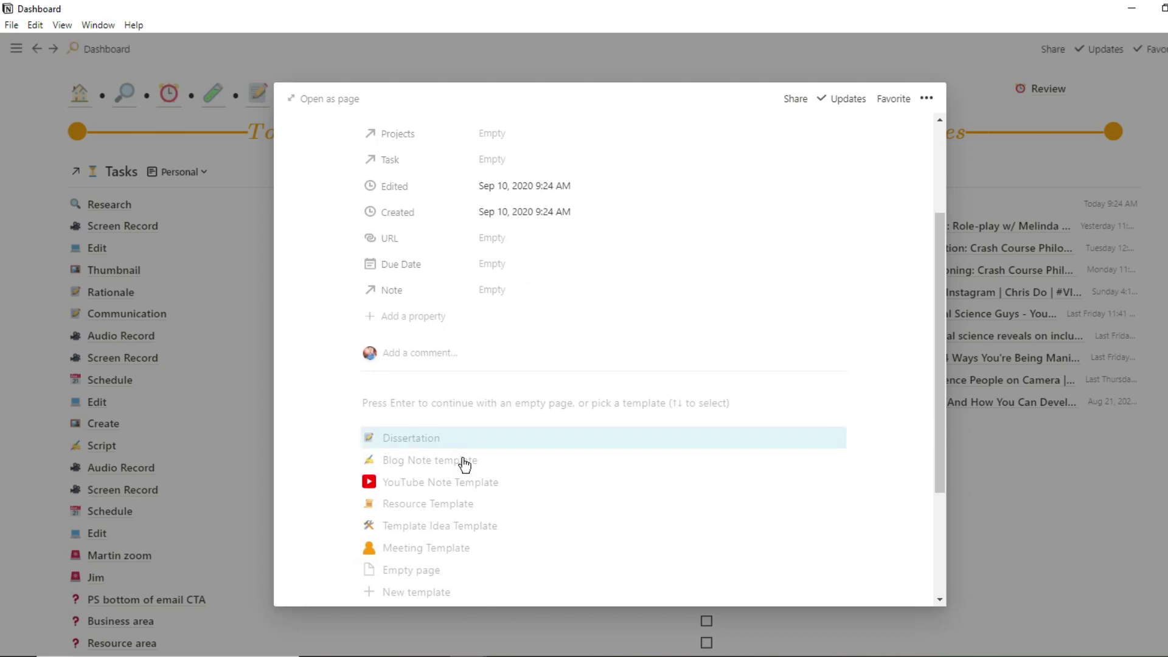
{"action": "left_click", "coordinate": [463, 461]}
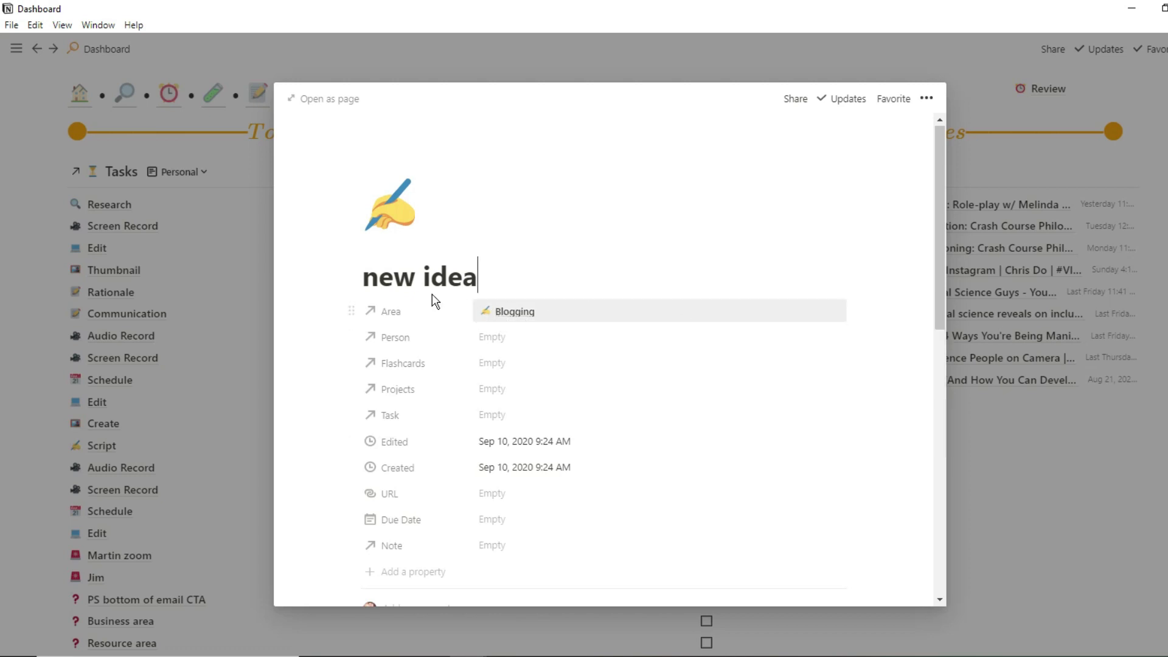
{"action": "left_click", "coordinate": [1031, 310]}
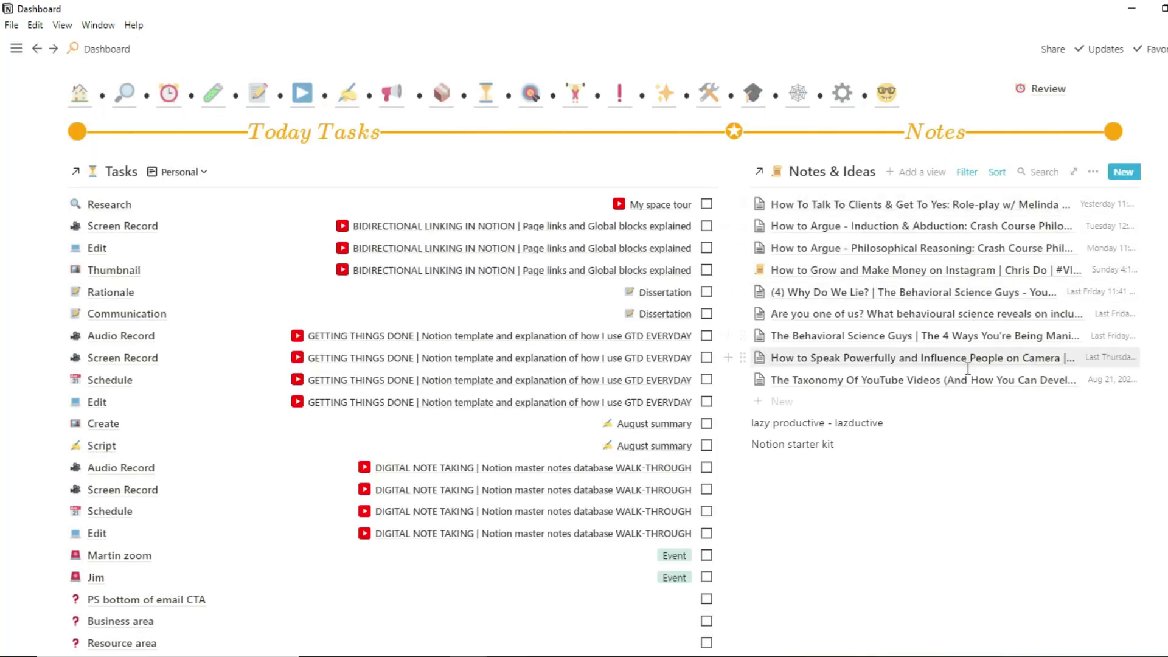
{"action": "left_click", "coordinate": [964, 173]}
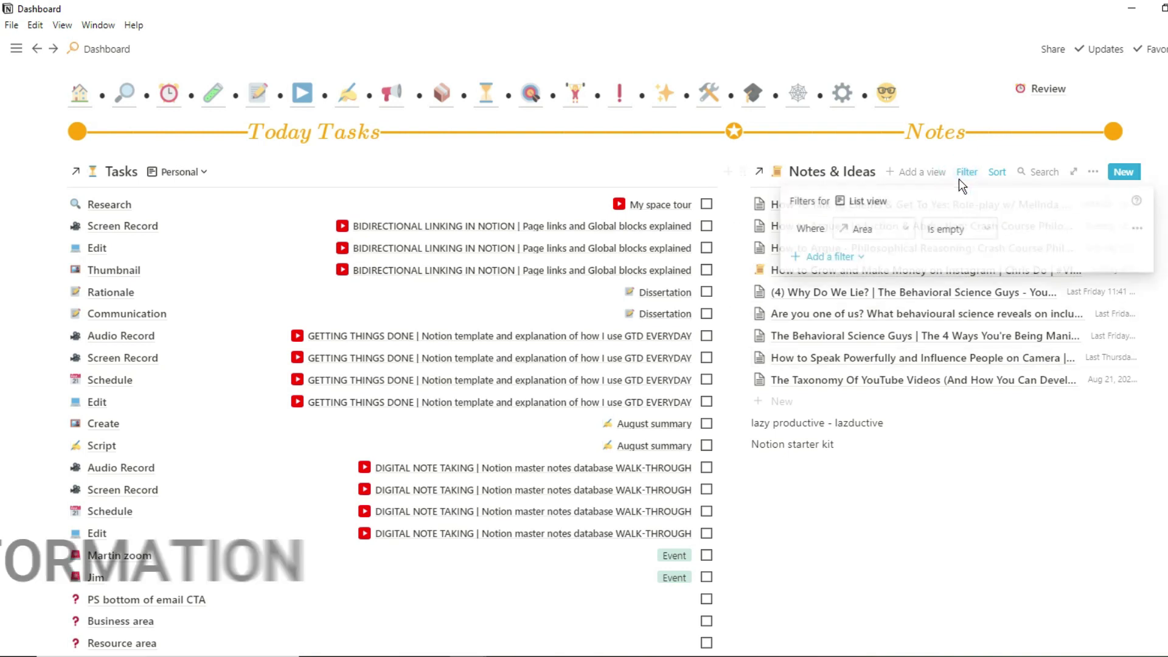
{"action": "left_click", "coordinate": [986, 144]}
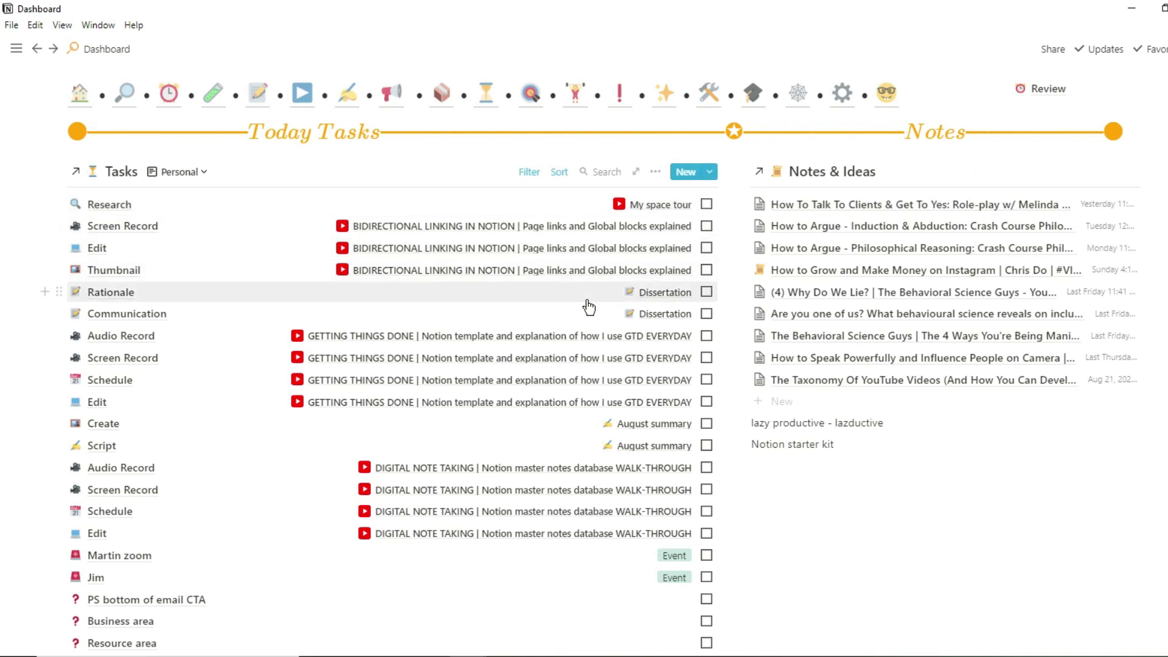
Scroll through the Dashboard's task list and back up
{"action": "scroll", "coordinate": [588, 307], "scroll_direction": "down", "scroll_amount": 2}
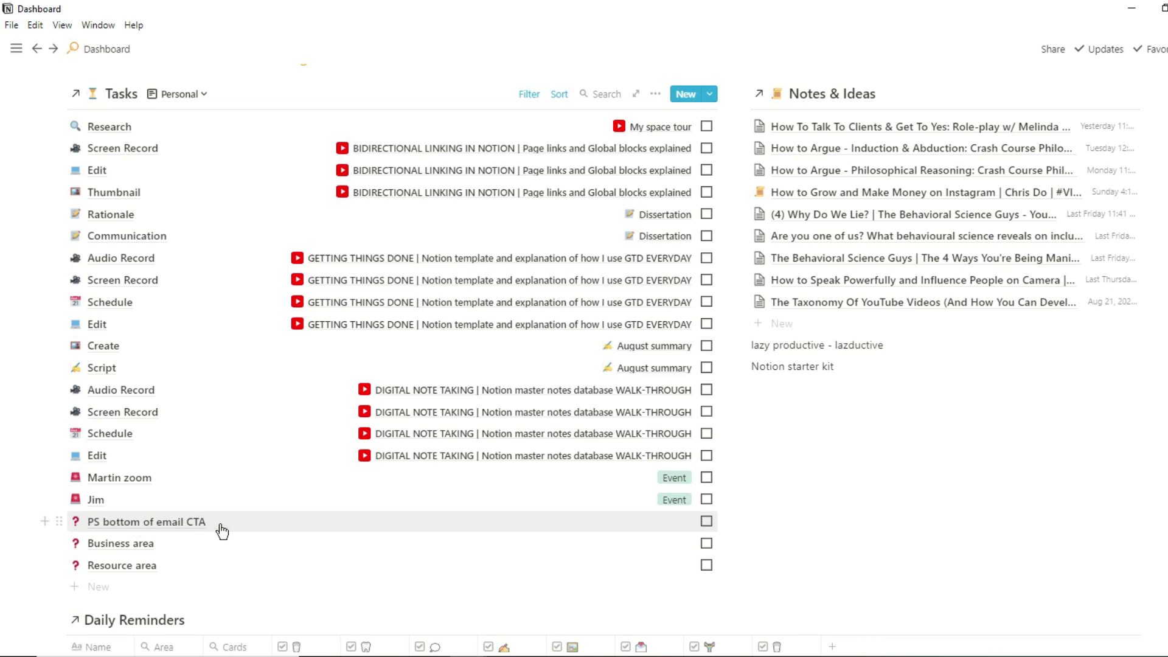
{"action": "scroll", "coordinate": [222, 531], "scroll_direction": "up", "scroll_amount": 2}
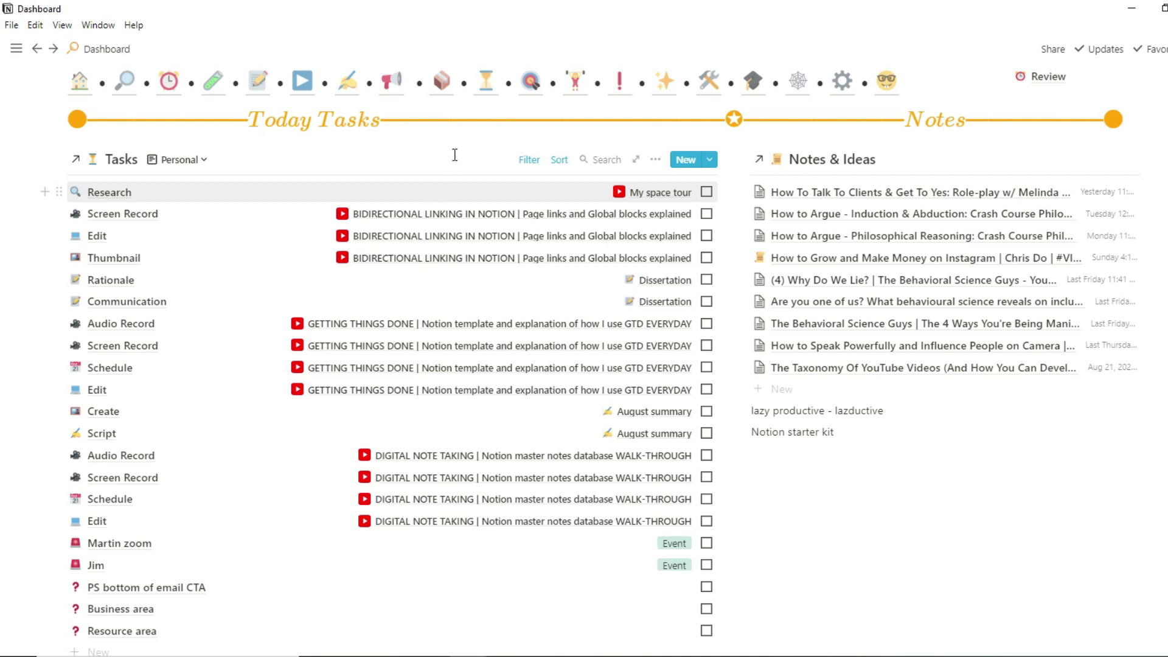
{"action": "left_click", "coordinate": [486, 87]}
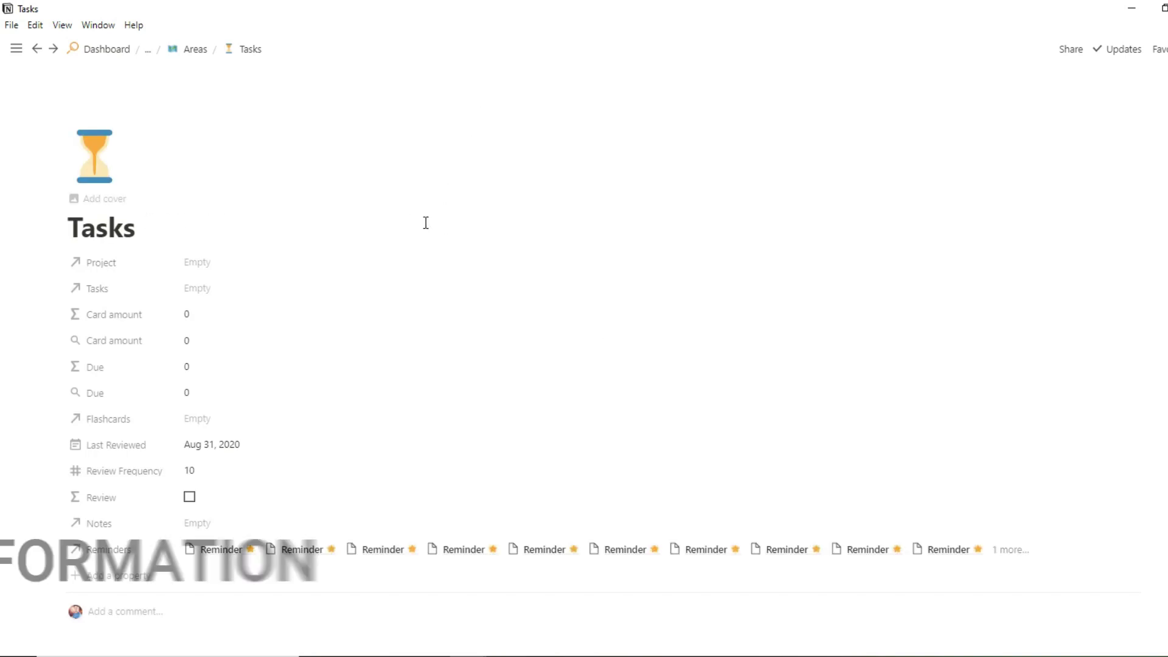
{"action": "scroll", "coordinate": [426, 223], "scroll_direction": "down", "scroll_amount": 8}
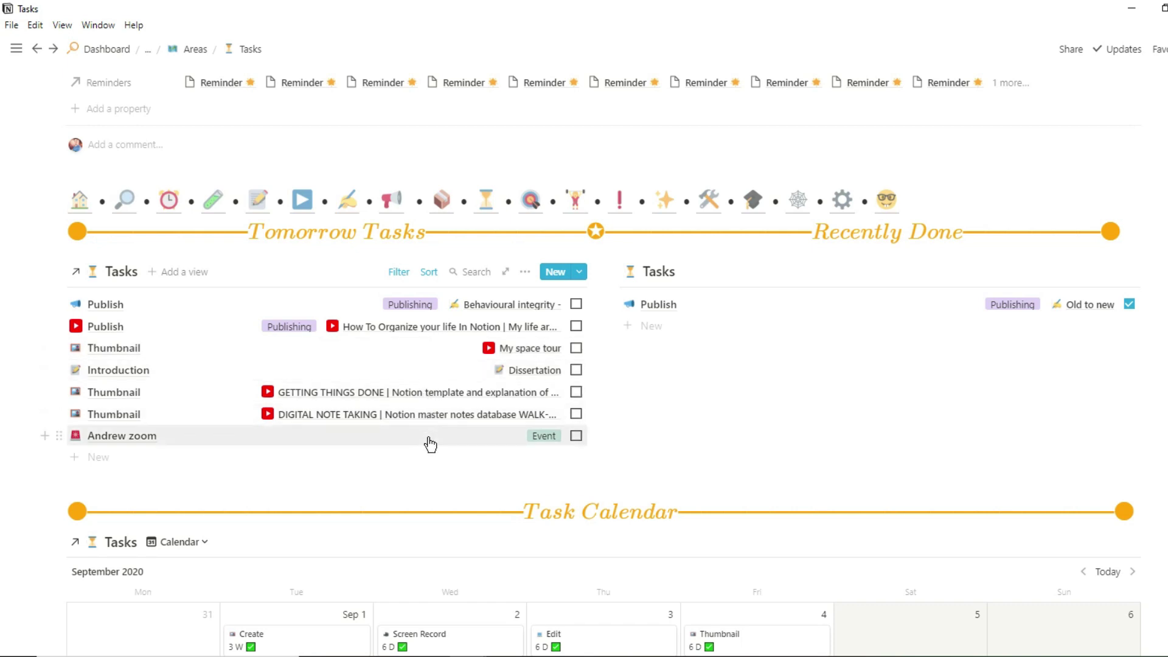
{"action": "scroll", "coordinate": [431, 444], "scroll_direction": "down", "scroll_amount": 6}
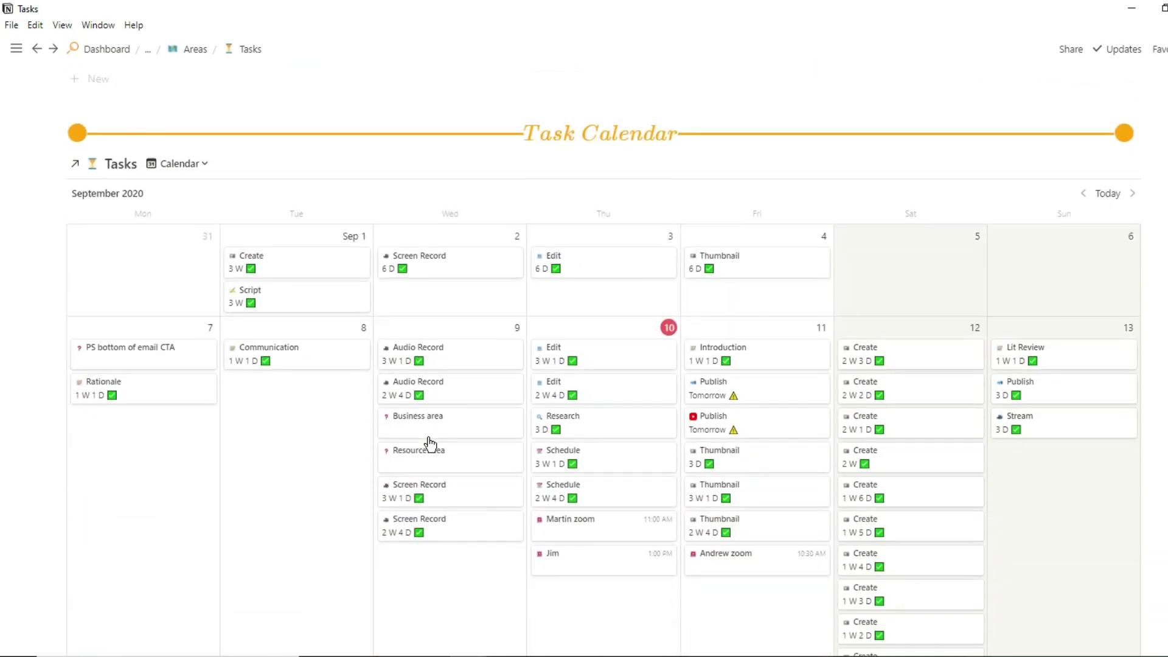
{"action": "scroll", "coordinate": [430, 444], "scroll_direction": "down", "scroll_amount": 1}
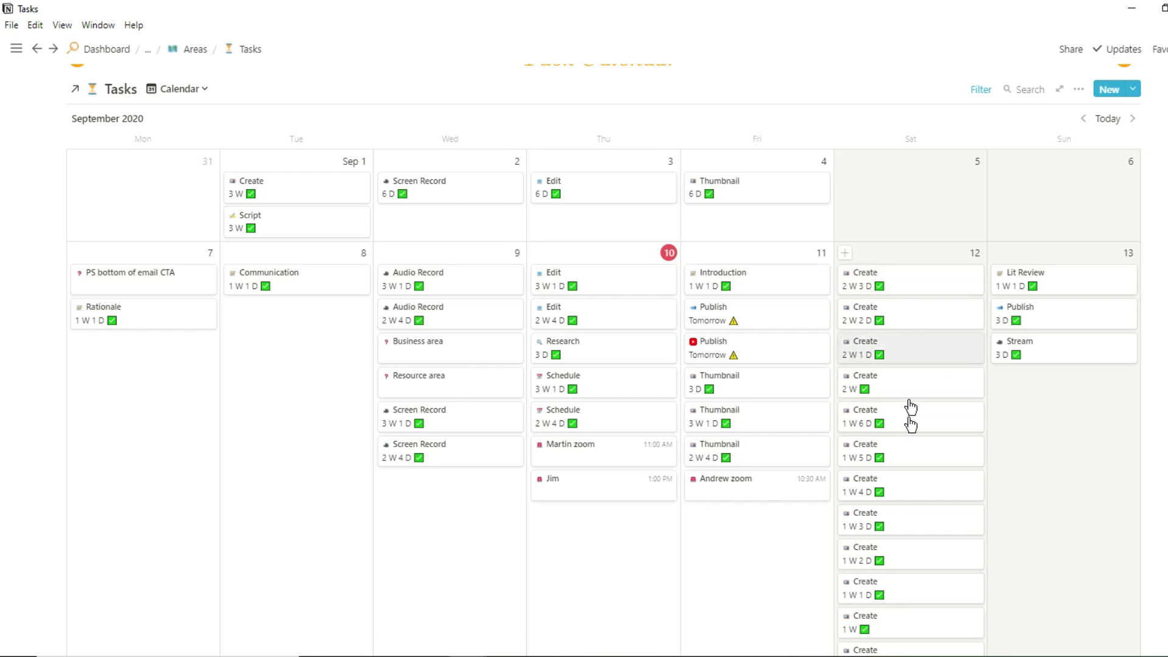
{"action": "scroll", "coordinate": [907, 447], "scroll_direction": "down", "scroll_amount": 2}
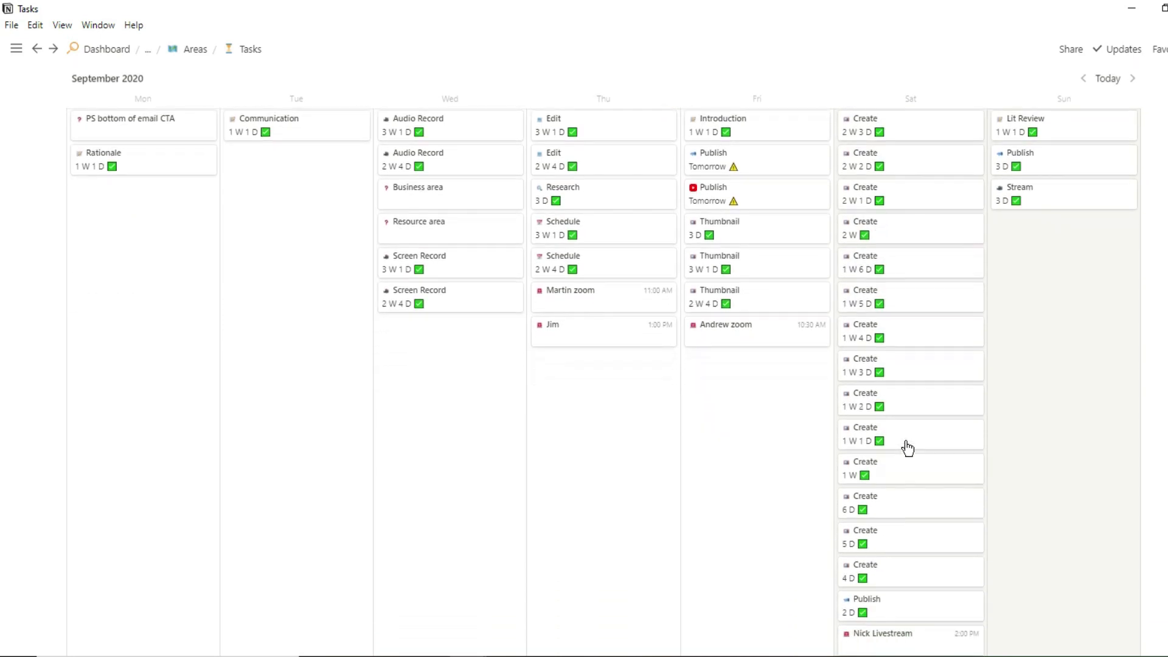
{"action": "scroll", "coordinate": [908, 448], "scroll_direction": "down", "scroll_amount": 3}
{"action": "scroll", "coordinate": [908, 447], "scroll_direction": "up", "scroll_amount": 5}
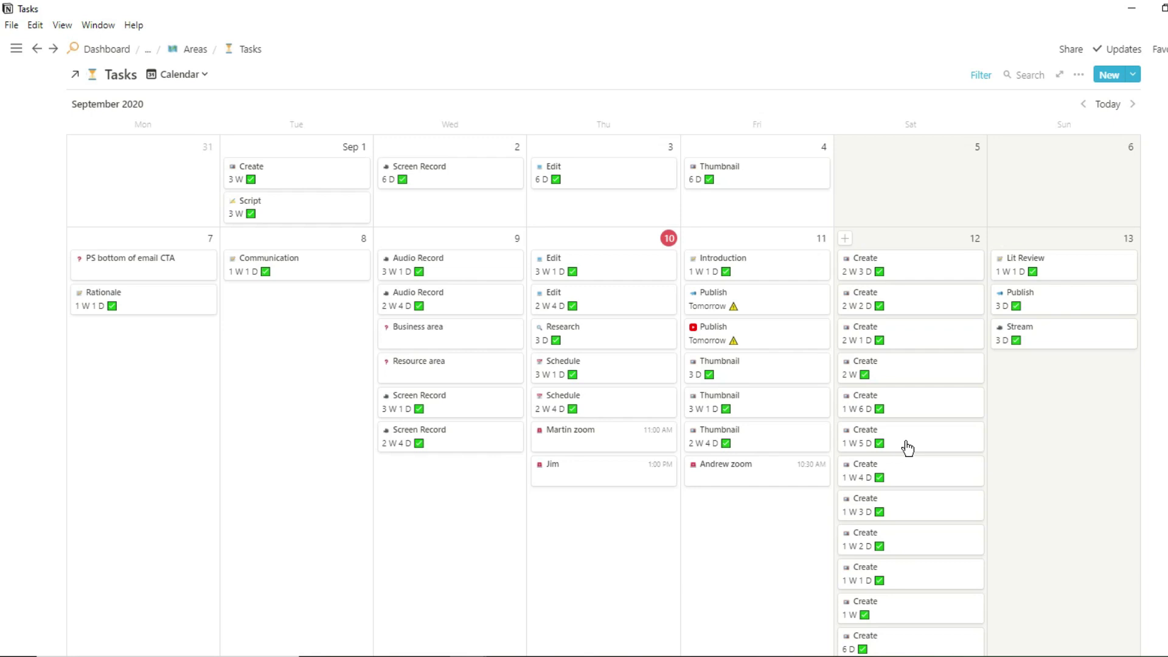
{"action": "scroll", "coordinate": [907, 448], "scroll_direction": "up", "scroll_amount": 1}
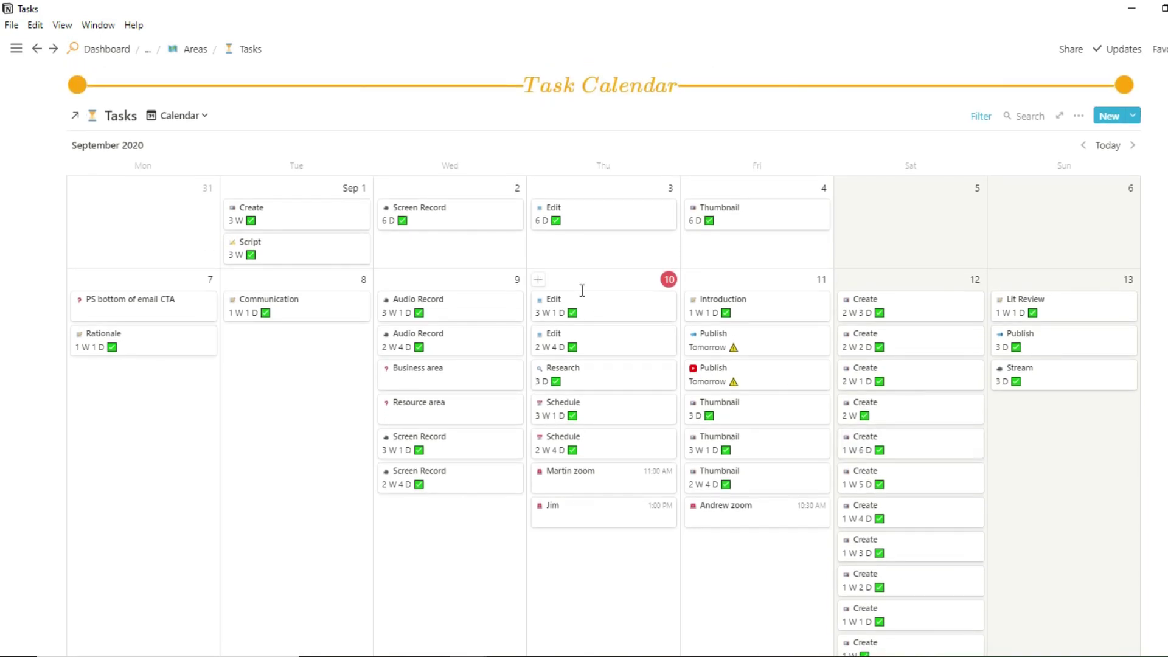
{"action": "scroll", "coordinate": [582, 290], "scroll_direction": "up", "scroll_amount": 3}
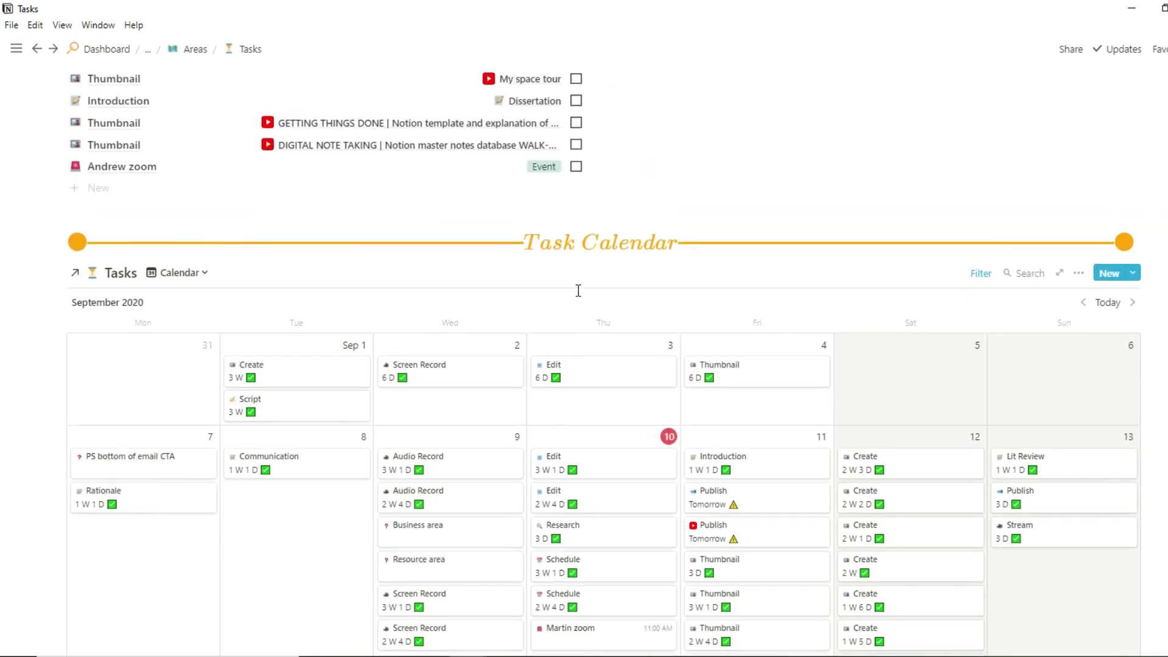
{"action": "scroll", "coordinate": [579, 290], "scroll_direction": "up", "scroll_amount": 5}
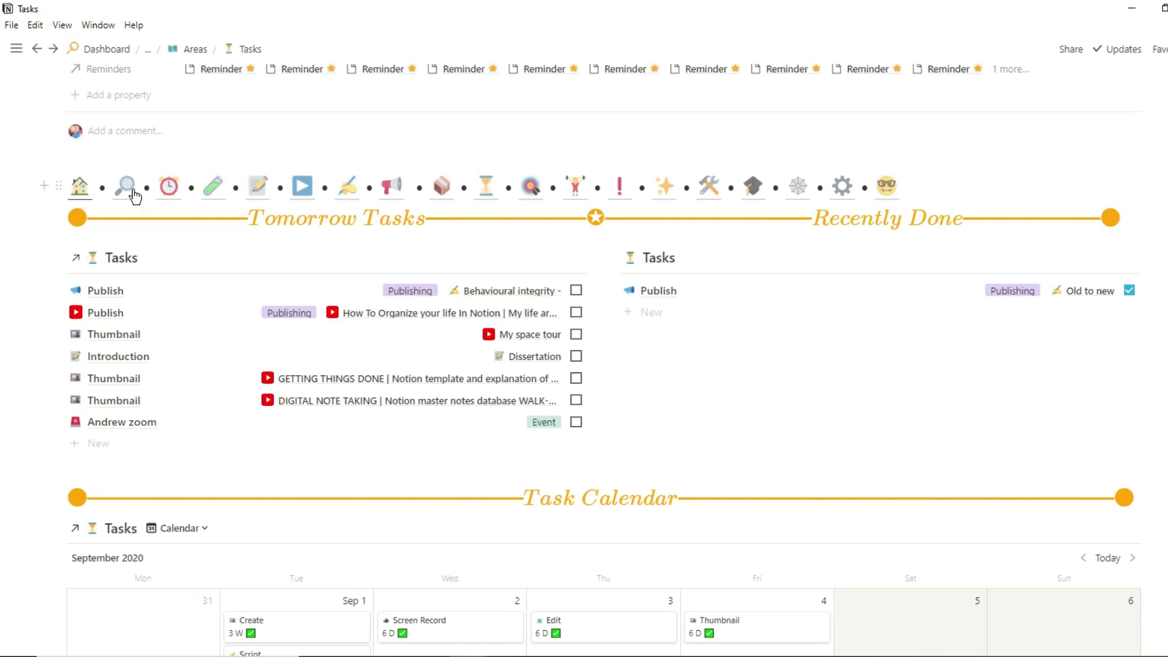
Go to the Blogging area and scroll down to its Notes & Ideas calendar and list
{"action": "left_click", "coordinate": [347, 193]}
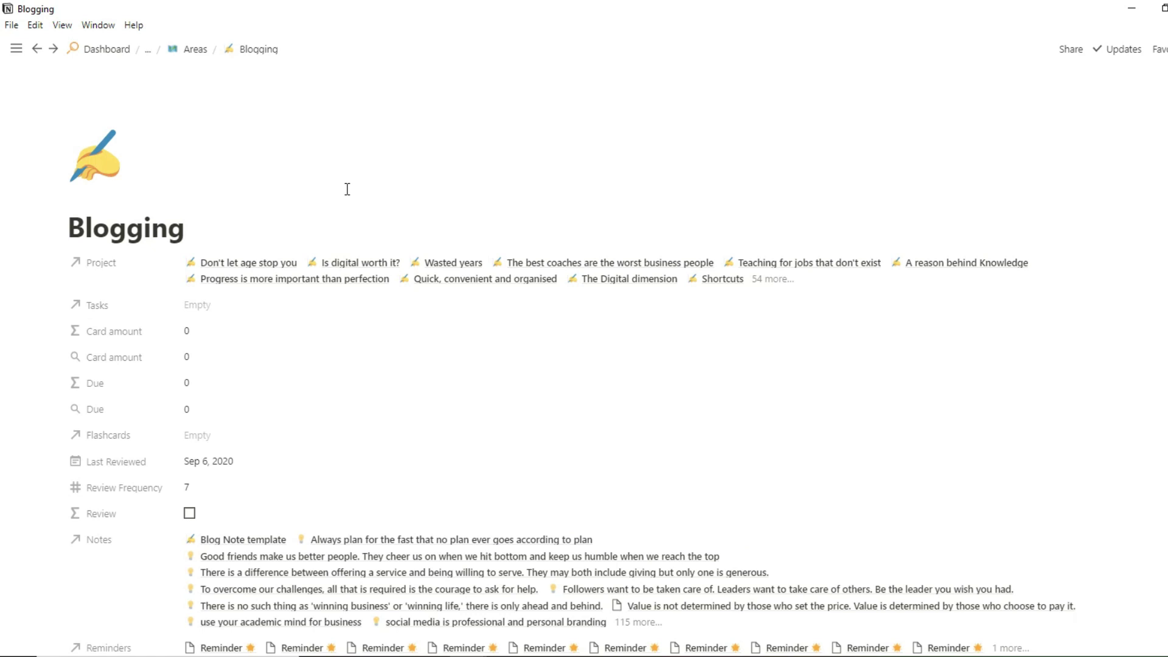
{"action": "scroll", "coordinate": [347, 189], "scroll_direction": "down", "scroll_amount": 5}
{"action": "scroll", "coordinate": [347, 189], "scroll_direction": "down", "scroll_amount": 5}
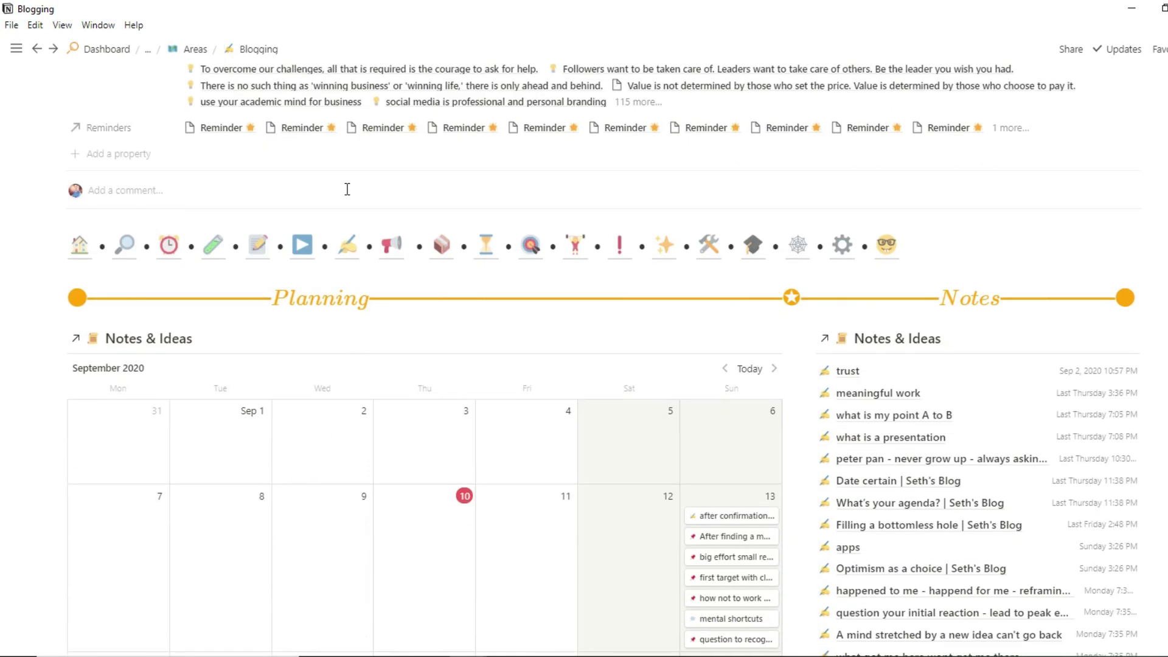
{"action": "scroll", "coordinate": [347, 190], "scroll_direction": "down", "scroll_amount": 2}
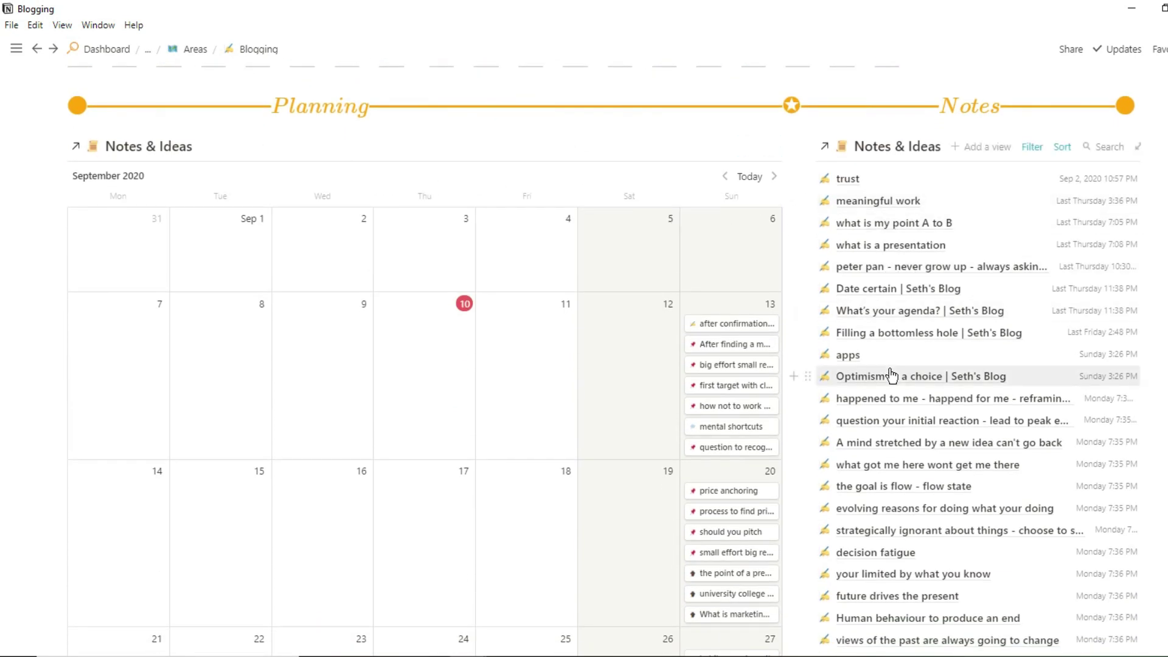
{"action": "scroll", "coordinate": [888, 374], "scroll_direction": "down", "scroll_amount": 2}
{"action": "scroll", "coordinate": [891, 374], "scroll_direction": "down", "scroll_amount": 1}
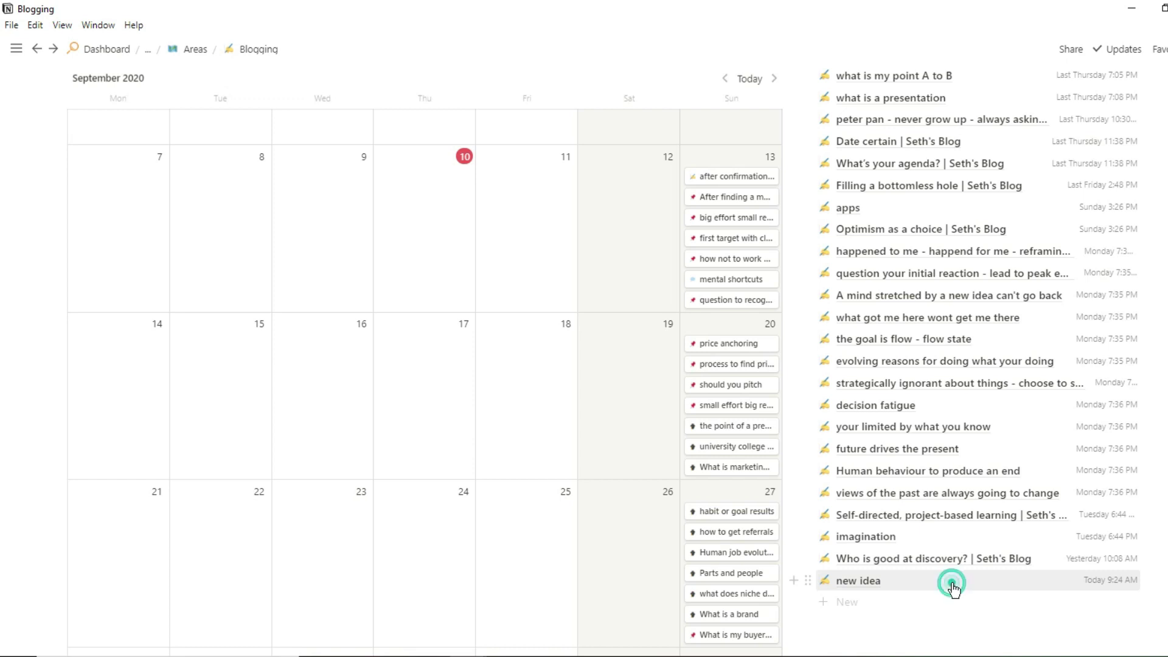
Move the 'new idea' note onto Sep 19 in the calendar and review its page
{"action": "left_click_drag", "start_coordinate": [951, 586], "coordinate": [630, 419]}
{"action": "left_click", "coordinate": [632, 345]}
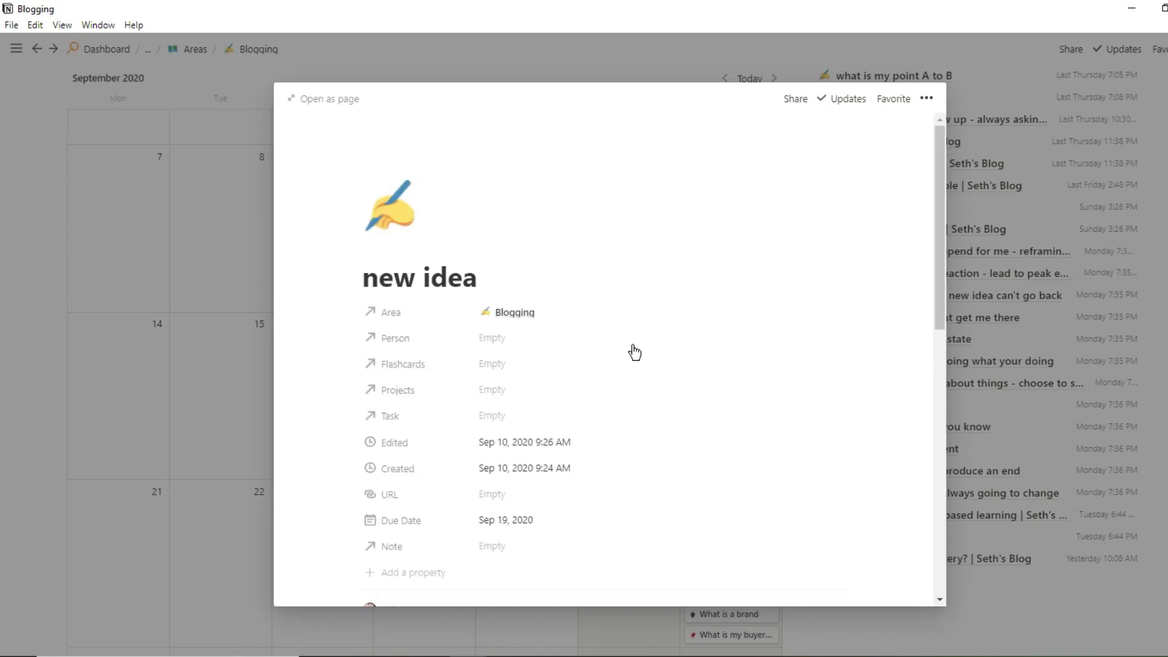
{"action": "scroll", "coordinate": [509, 271], "scroll_direction": "down", "scroll_amount": 4}
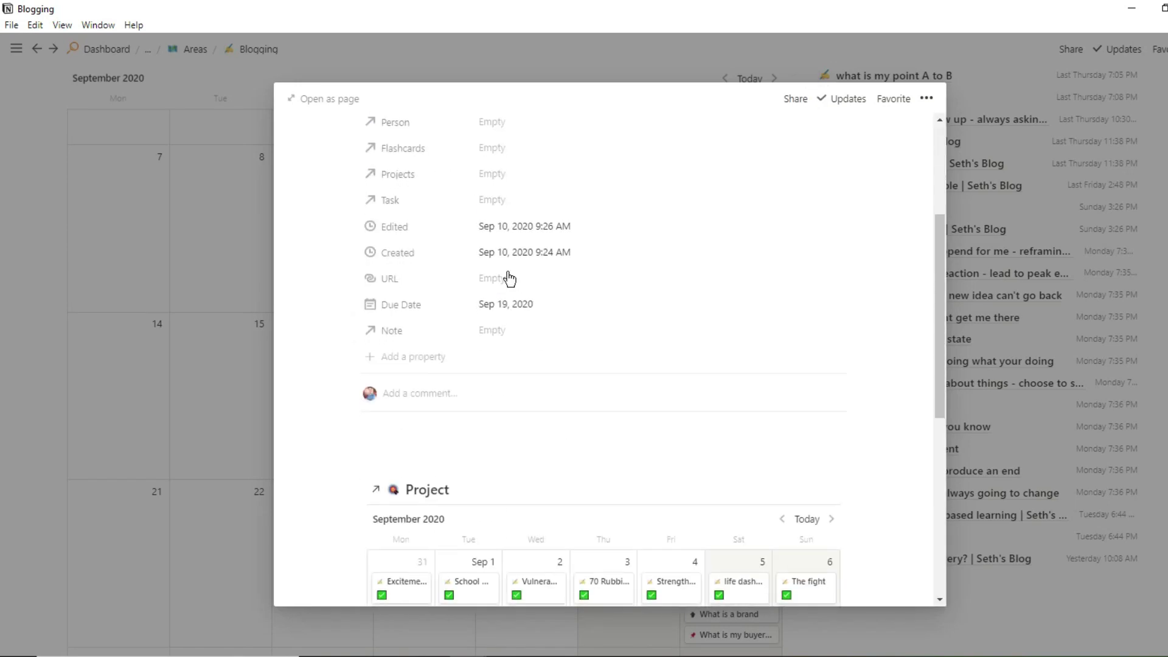
{"action": "scroll", "coordinate": [508, 272], "scroll_direction": "down", "scroll_amount": 4}
{"action": "scroll", "coordinate": [508, 271], "scroll_direction": "up", "scroll_amount": 8}
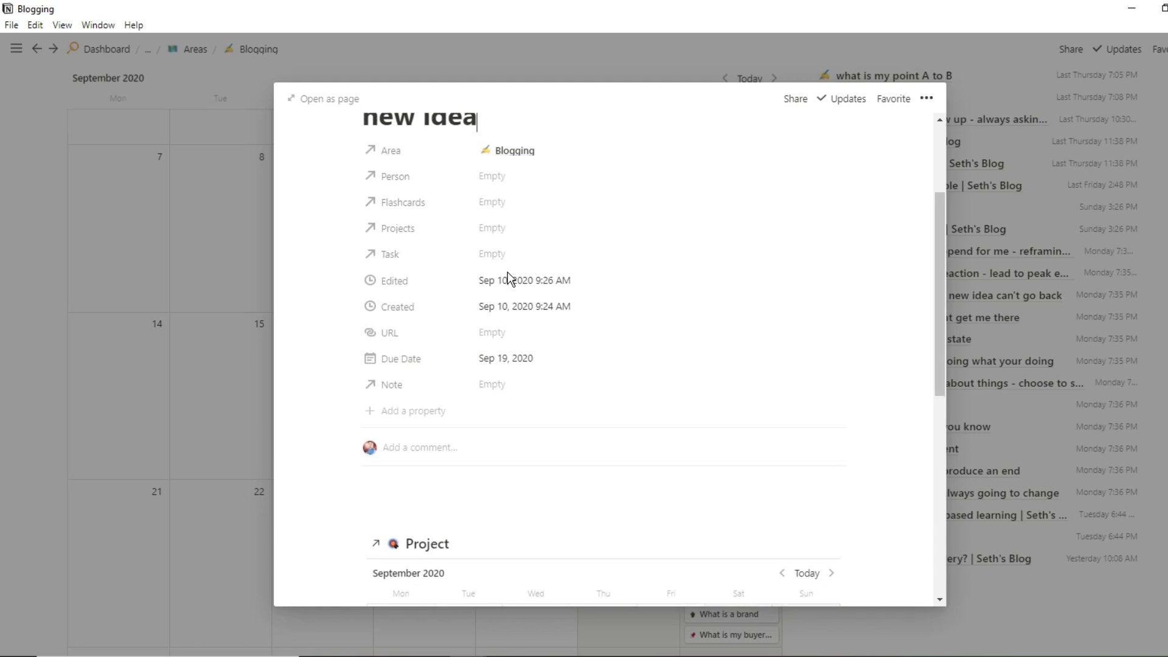
{"action": "scroll", "coordinate": [508, 272], "scroll_direction": "down", "scroll_amount": 2}
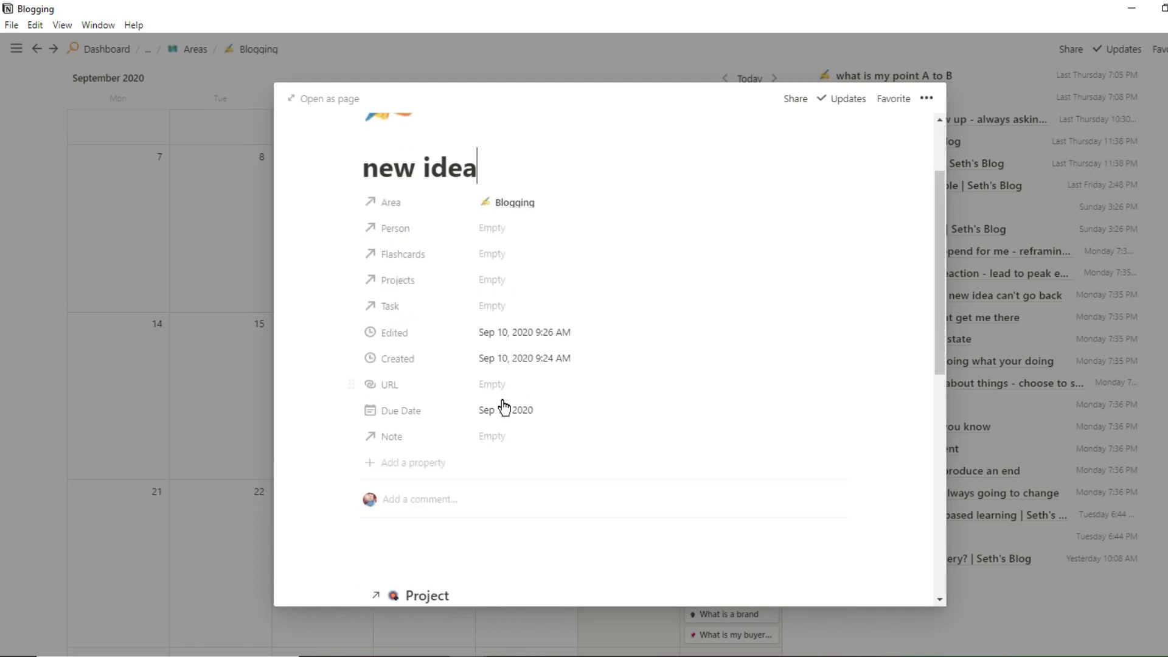
{"action": "scroll", "coordinate": [528, 410], "scroll_direction": "down", "scroll_amount": 8}
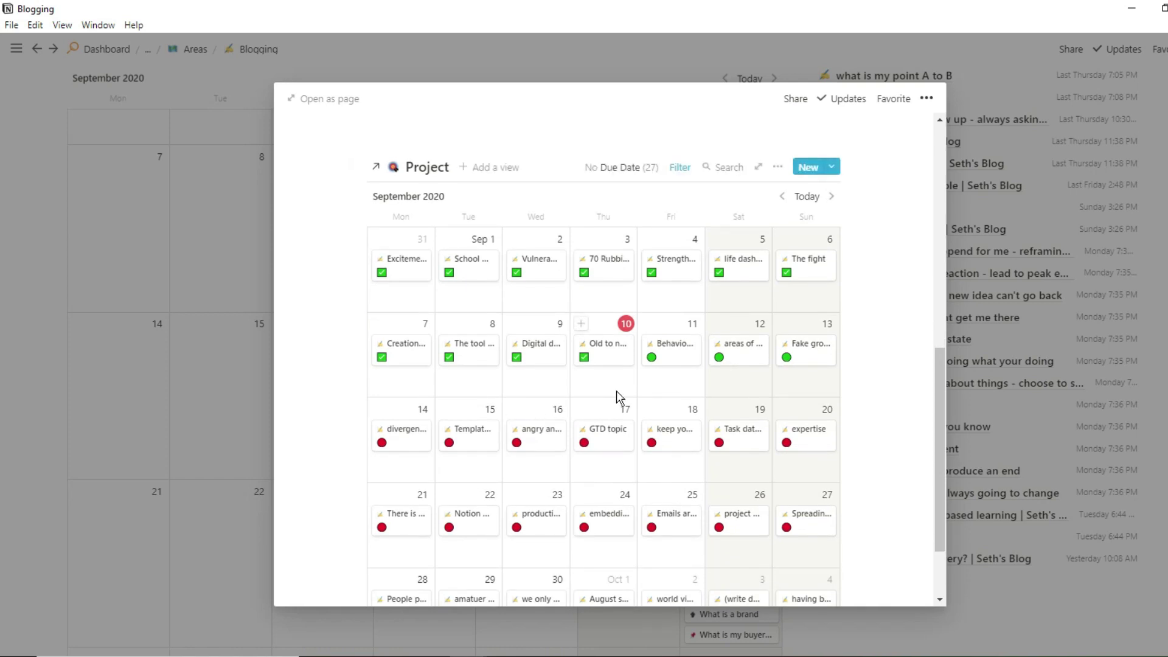
{"action": "scroll", "coordinate": [615, 390], "scroll_direction": "down", "scroll_amount": 2}
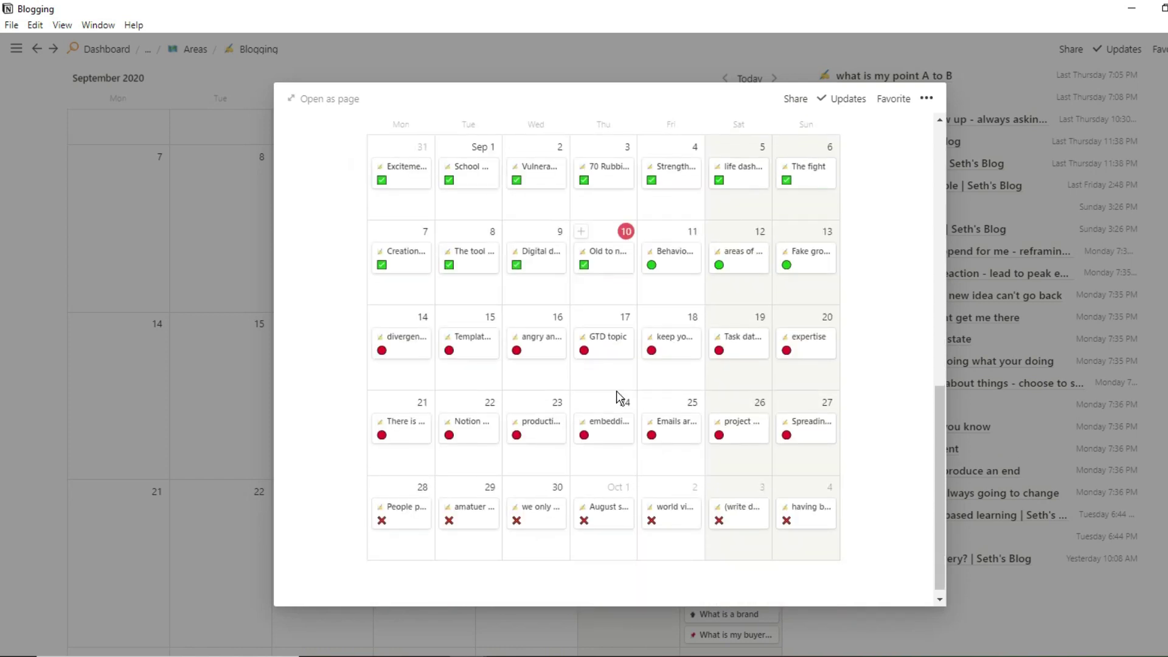
{"action": "scroll", "coordinate": [616, 390], "scroll_direction": "up", "scroll_amount": 5}
{"action": "scroll", "coordinate": [617, 393], "scroll_direction": "up", "scroll_amount": 3}
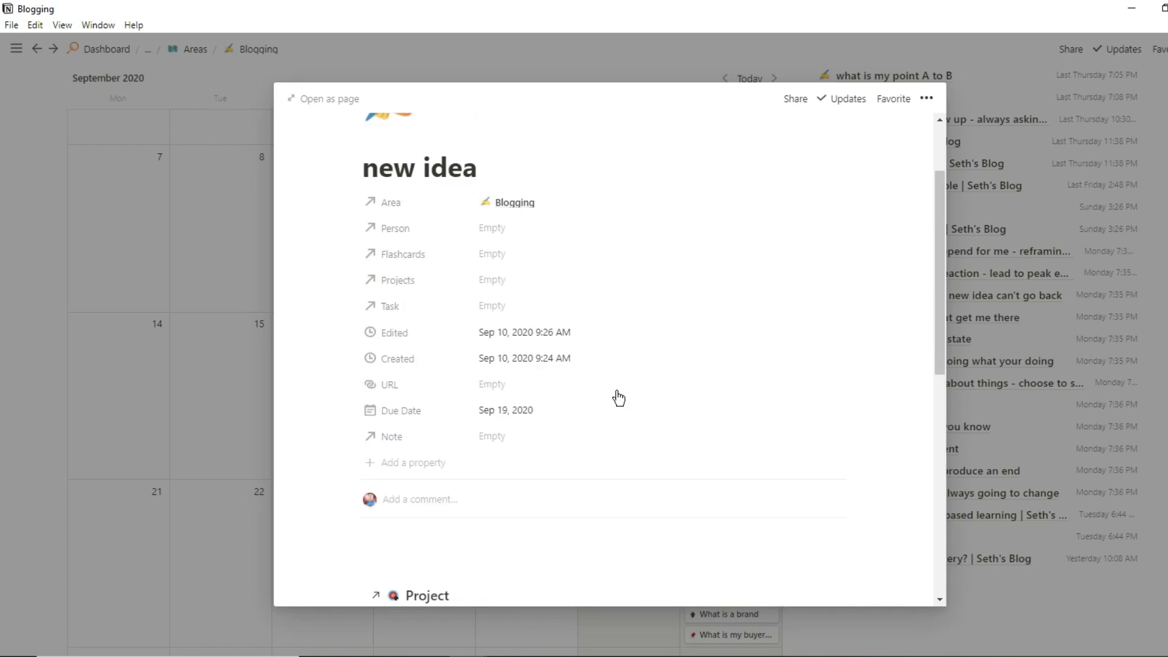
{"action": "left_click", "coordinate": [1006, 358]}
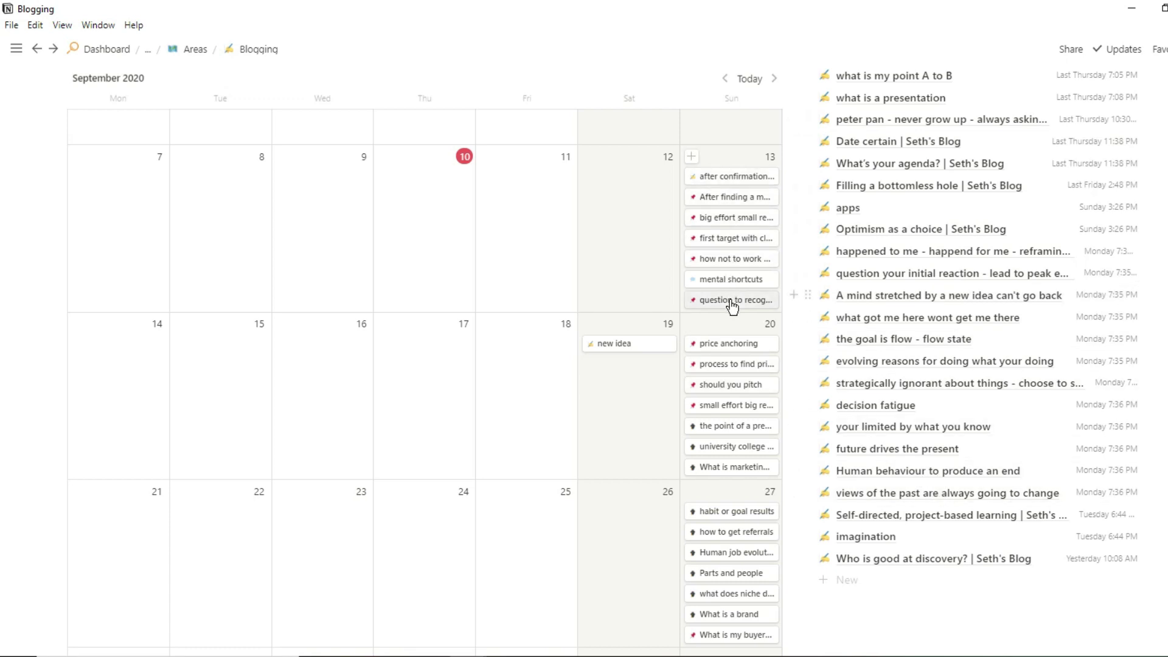
Delete the 'new idea' note from Sep 19 on the Blogging calendar
{"action": "right_click", "coordinate": [634, 345]}
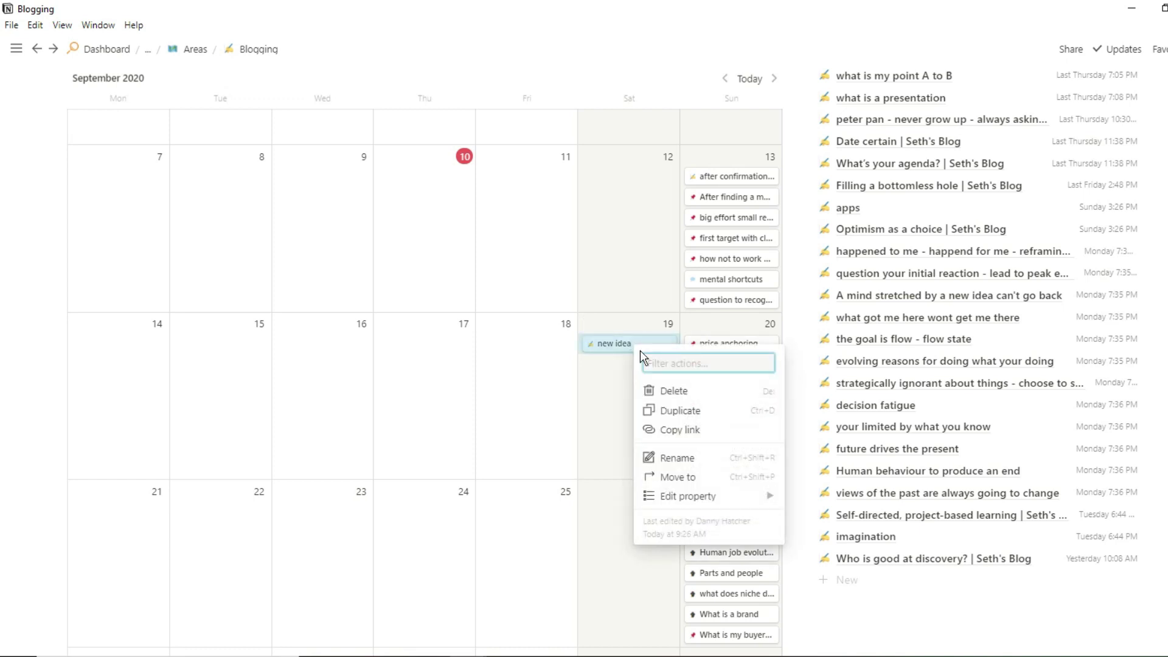
{"action": "left_click", "coordinate": [673, 389]}
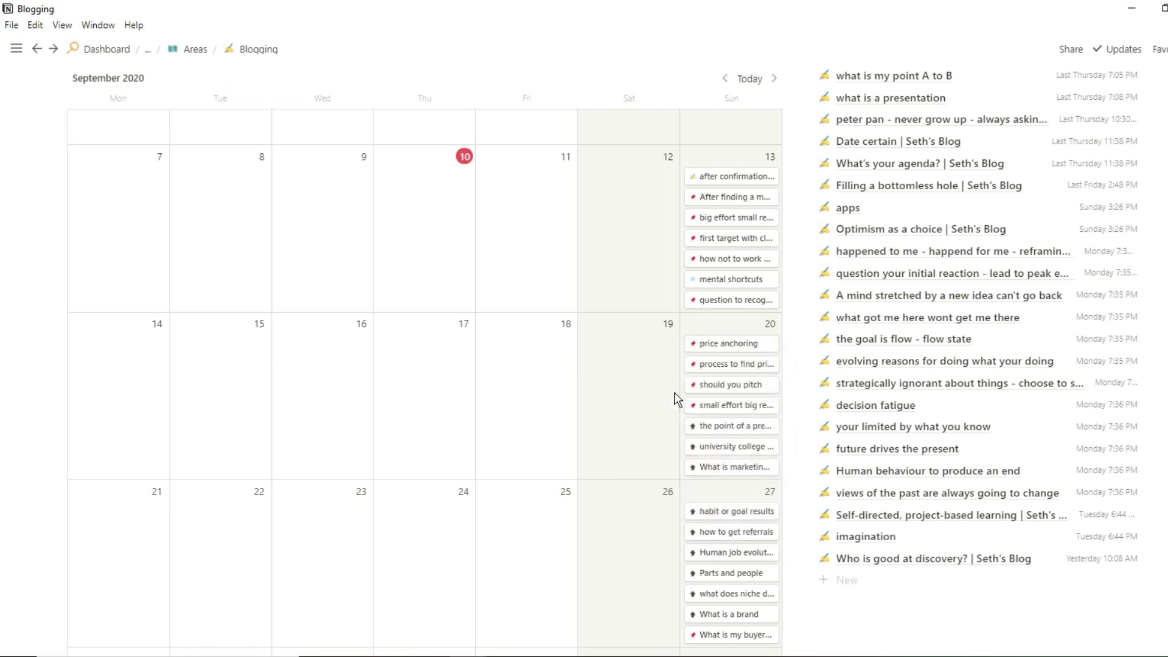
{"action": "scroll", "coordinate": [675, 399], "scroll_direction": "up", "scroll_amount": 6}
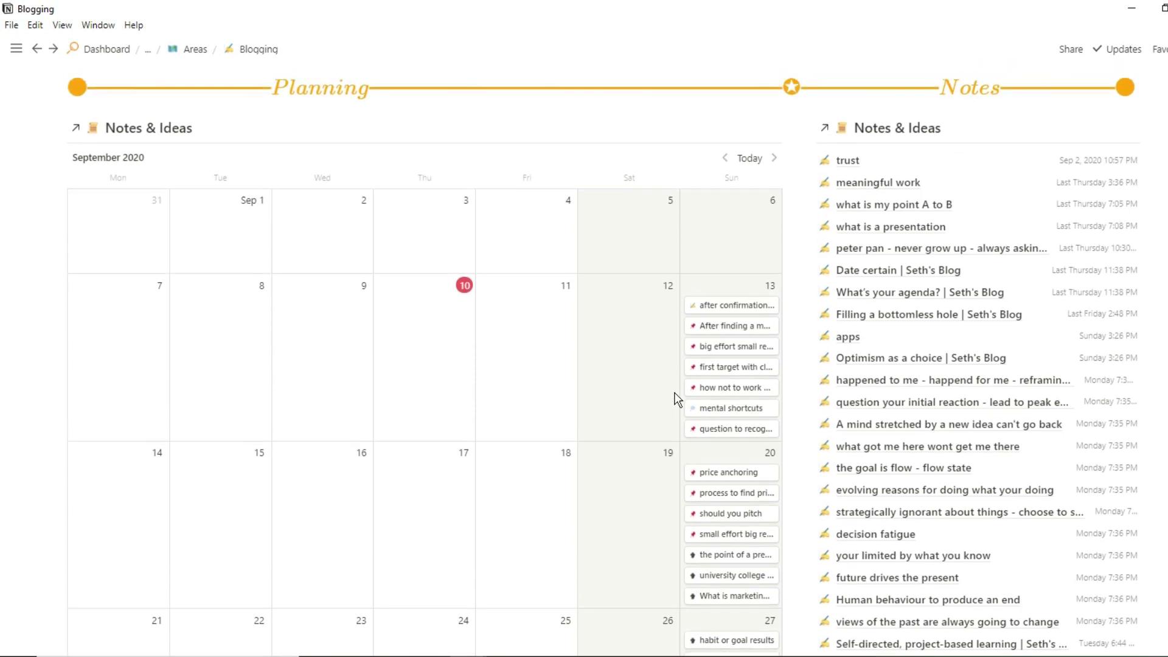
{"action": "left_click", "coordinate": [530, 290]}
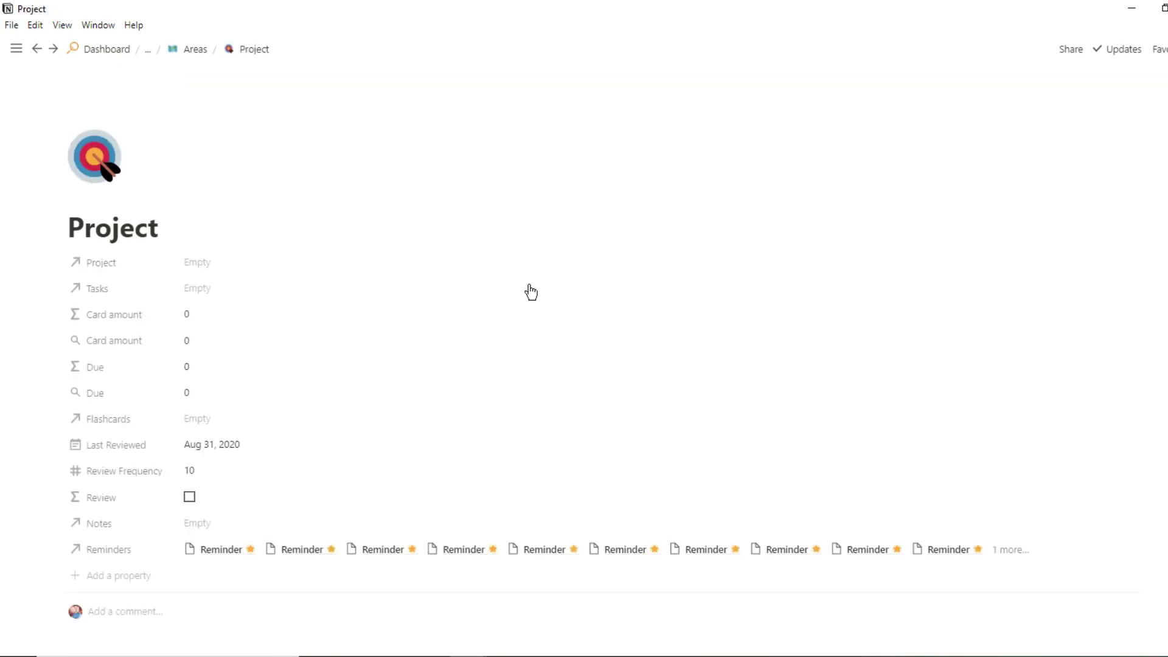
{"action": "scroll", "coordinate": [528, 235], "scroll_direction": "down", "scroll_amount": 8}
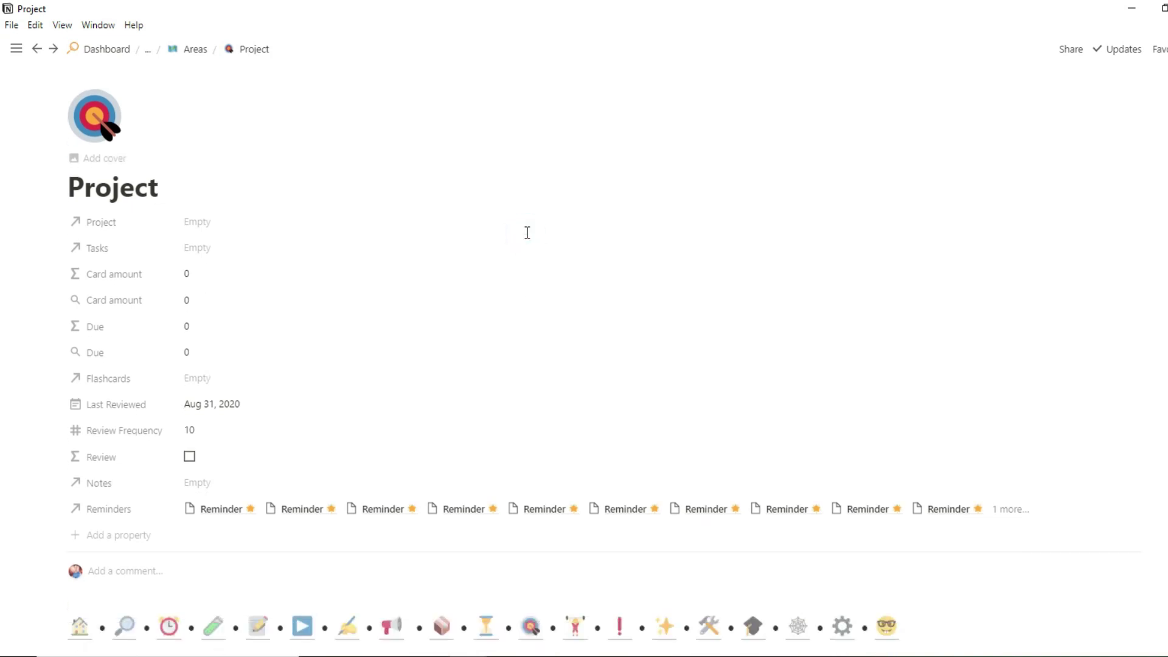
{"action": "scroll", "coordinate": [527, 239], "scroll_direction": "down", "scroll_amount": 1}
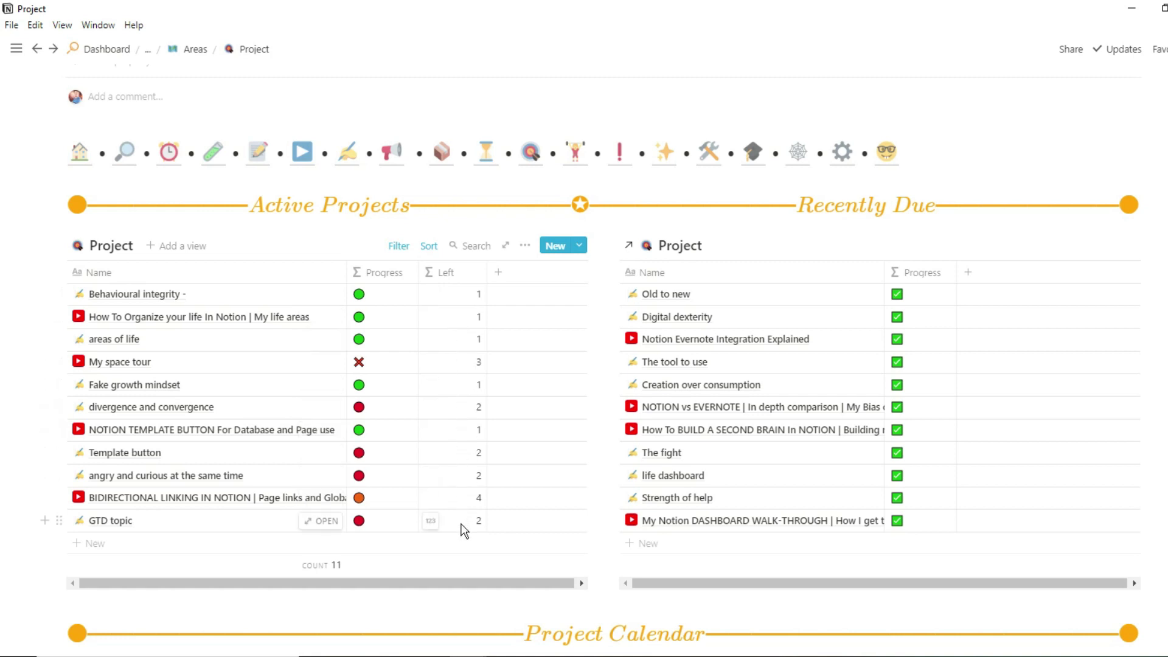
{"action": "left_click", "coordinate": [579, 247]}
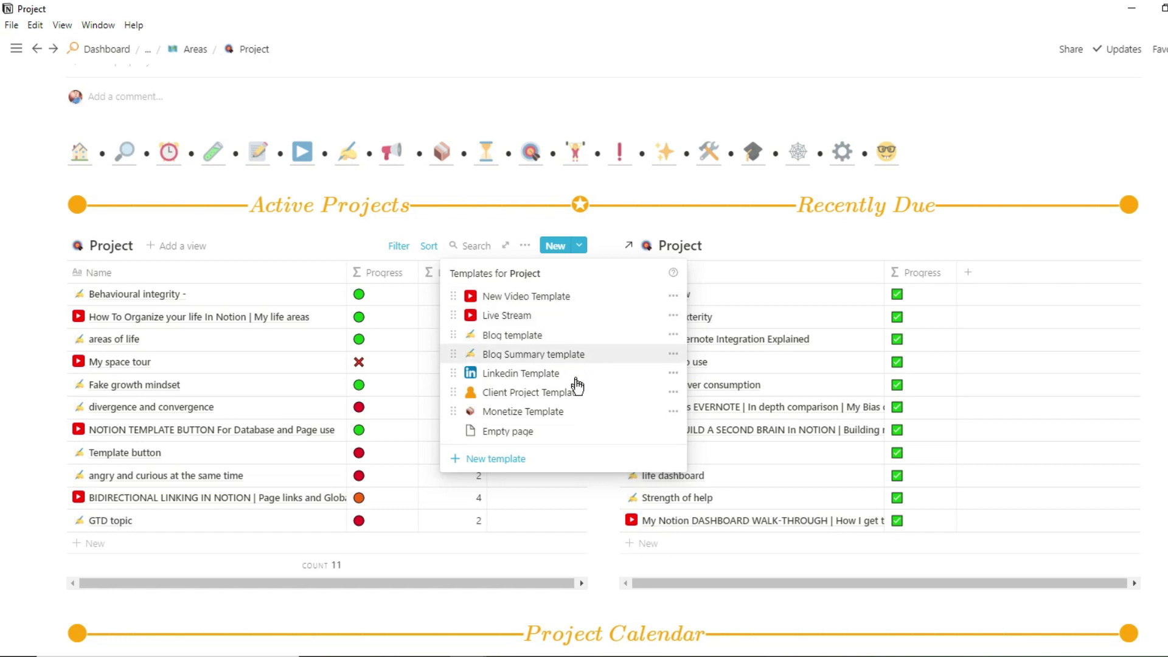
{"action": "left_click", "coordinate": [688, 223]}
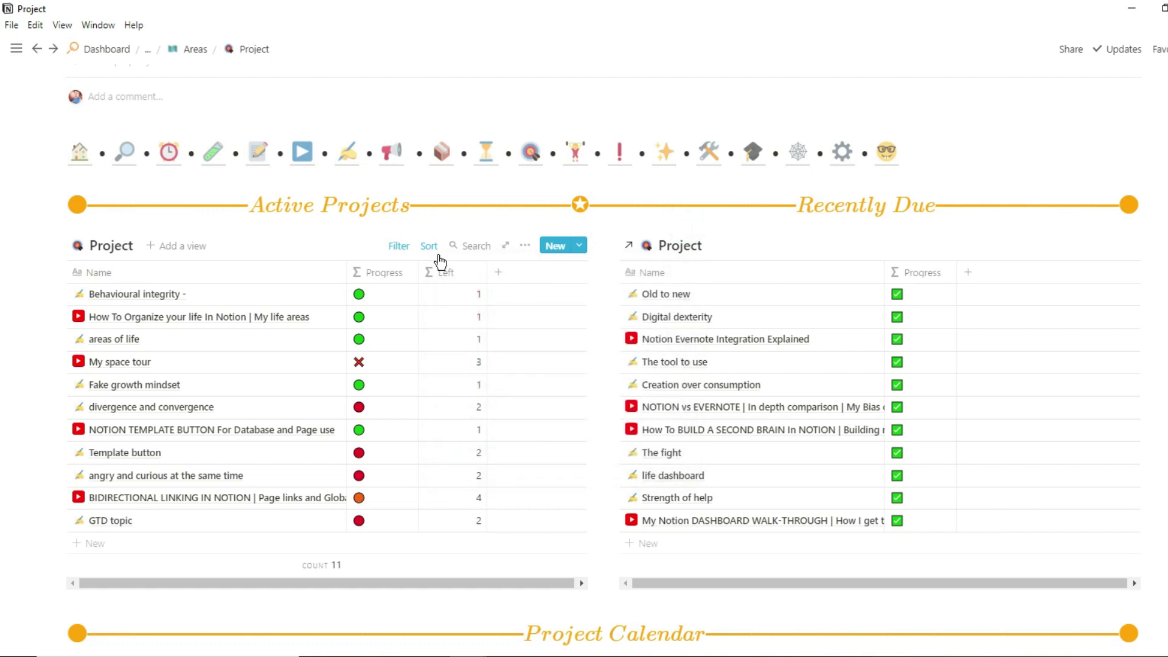
{"action": "mouse_move", "coordinate": [312, 323]}
{"action": "scroll", "coordinate": [327, 322], "scroll_direction": "down", "scroll_amount": 8}
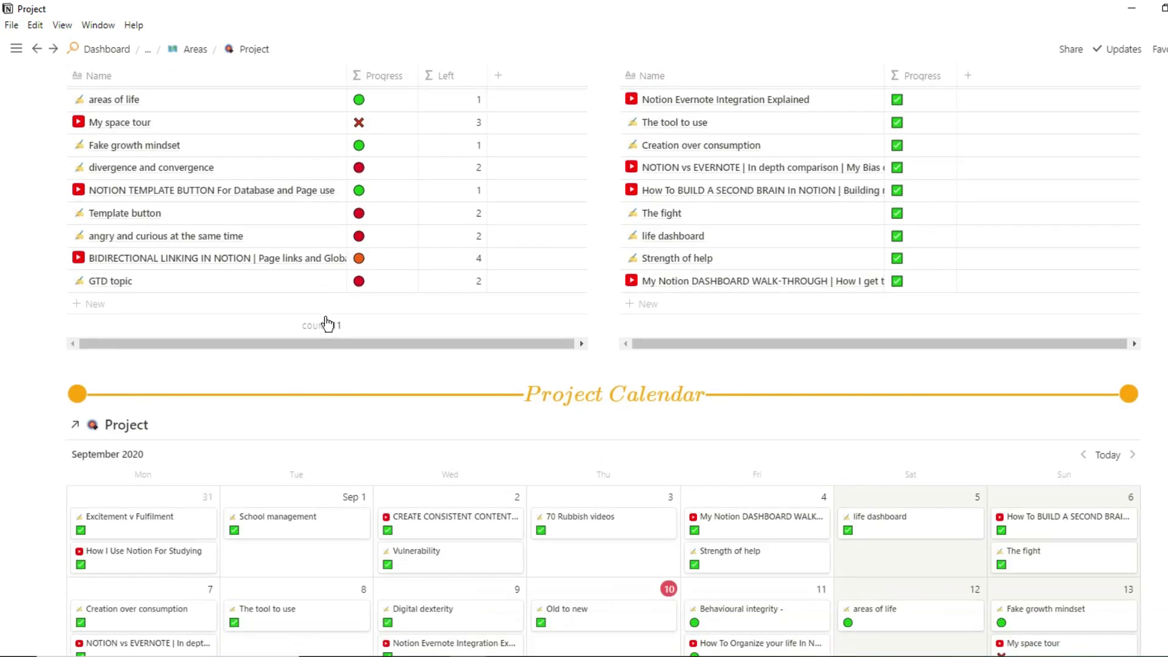
{"action": "scroll", "coordinate": [327, 323], "scroll_direction": "down", "scroll_amount": 2}
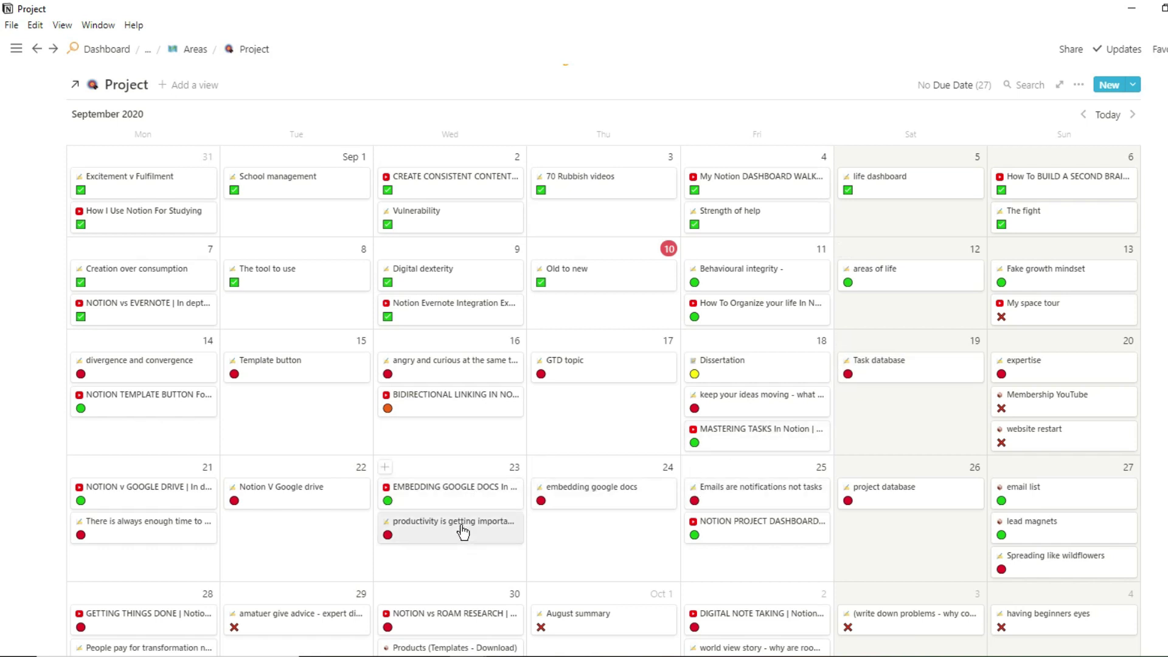
{"action": "left_click", "coordinate": [604, 289]}
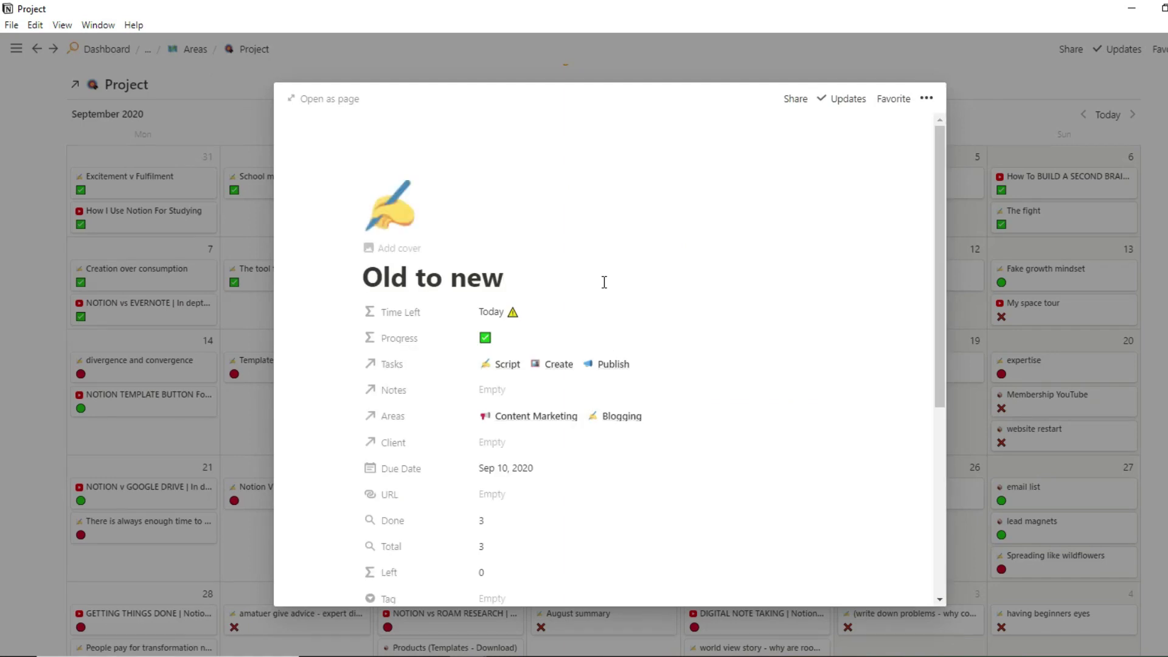
{"action": "scroll", "coordinate": [604, 281], "scroll_direction": "down", "scroll_amount": 3}
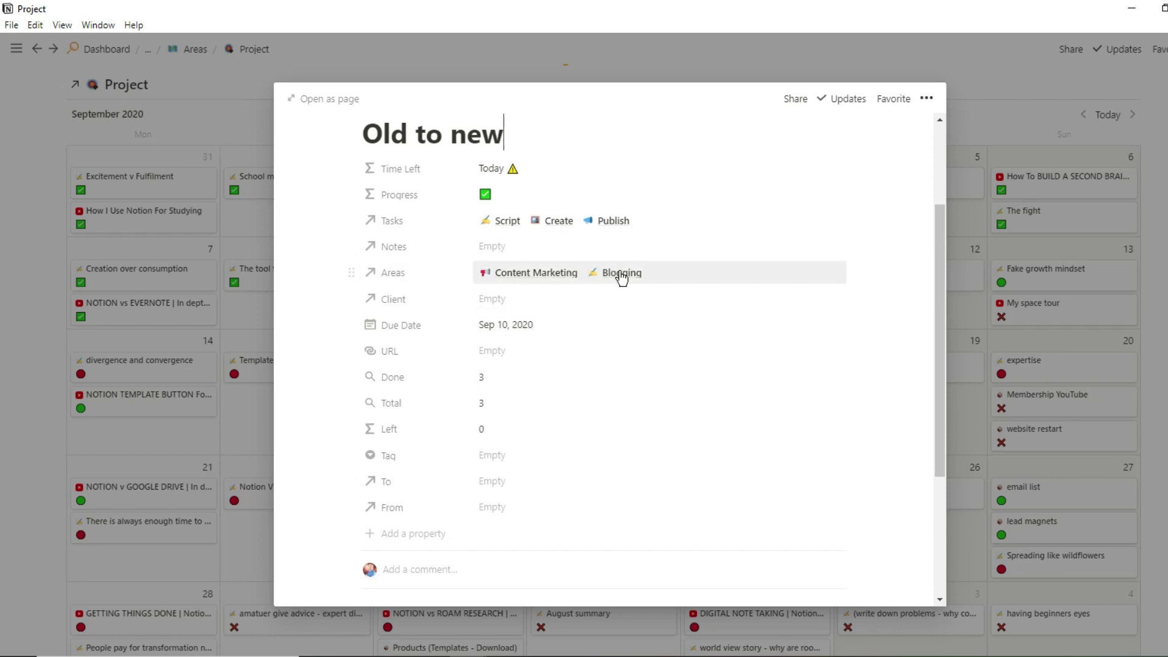
{"action": "left_click", "coordinate": [983, 252]}
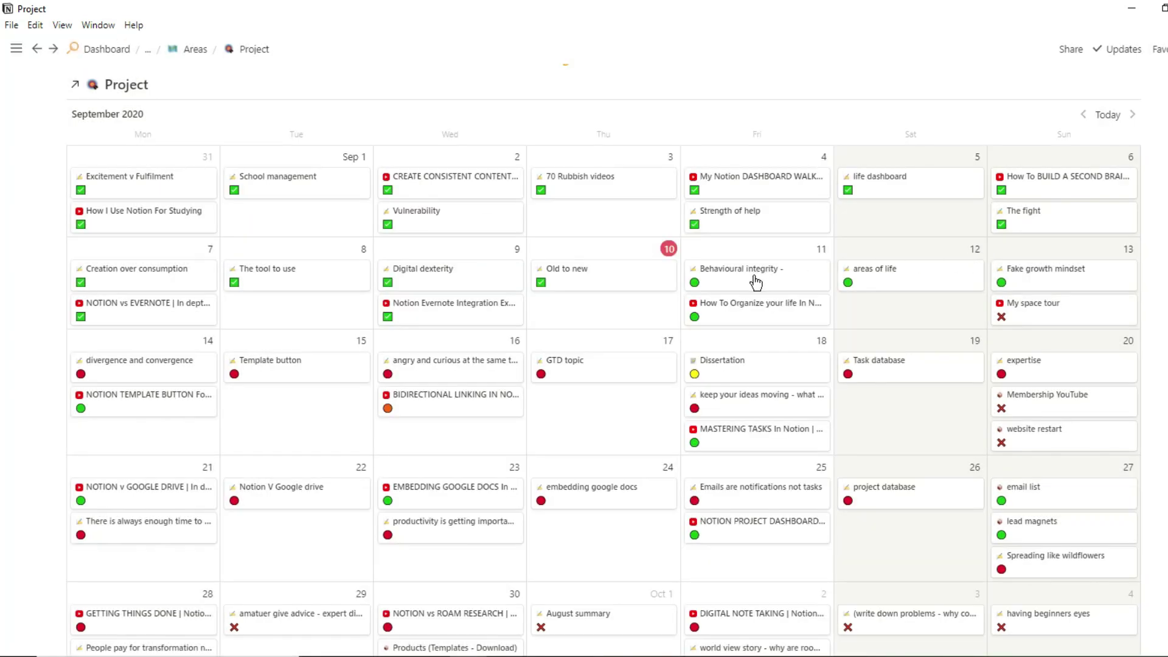
{"action": "left_click", "coordinate": [762, 317]}
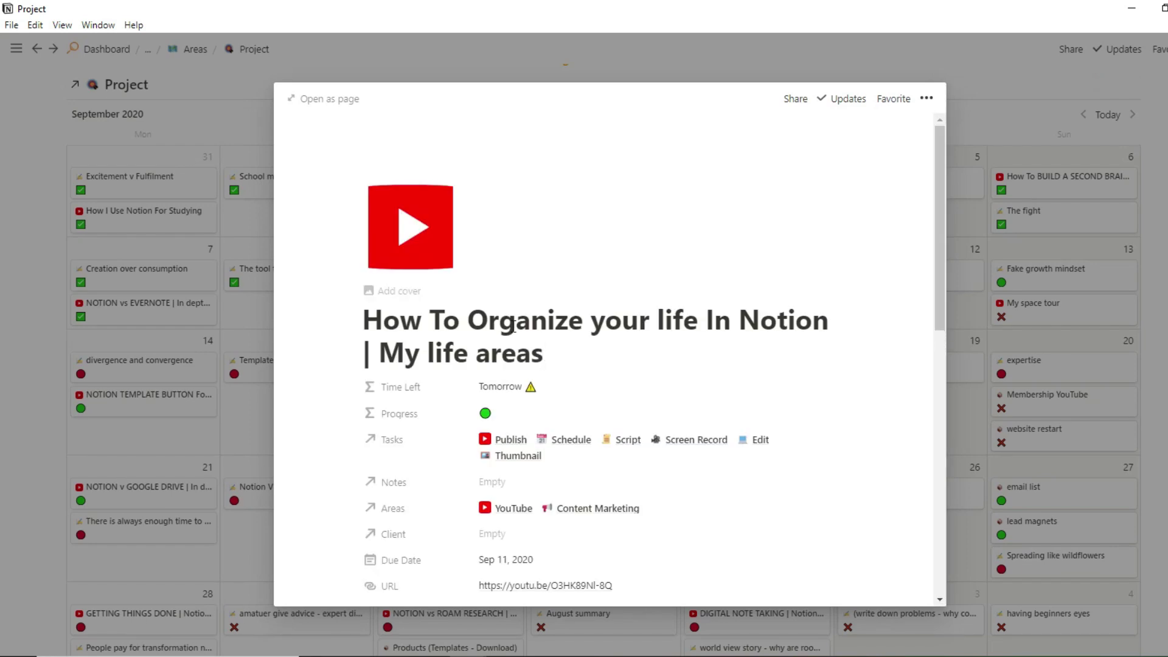
{"action": "scroll", "coordinate": [512, 326], "scroll_direction": "down", "scroll_amount": 3}
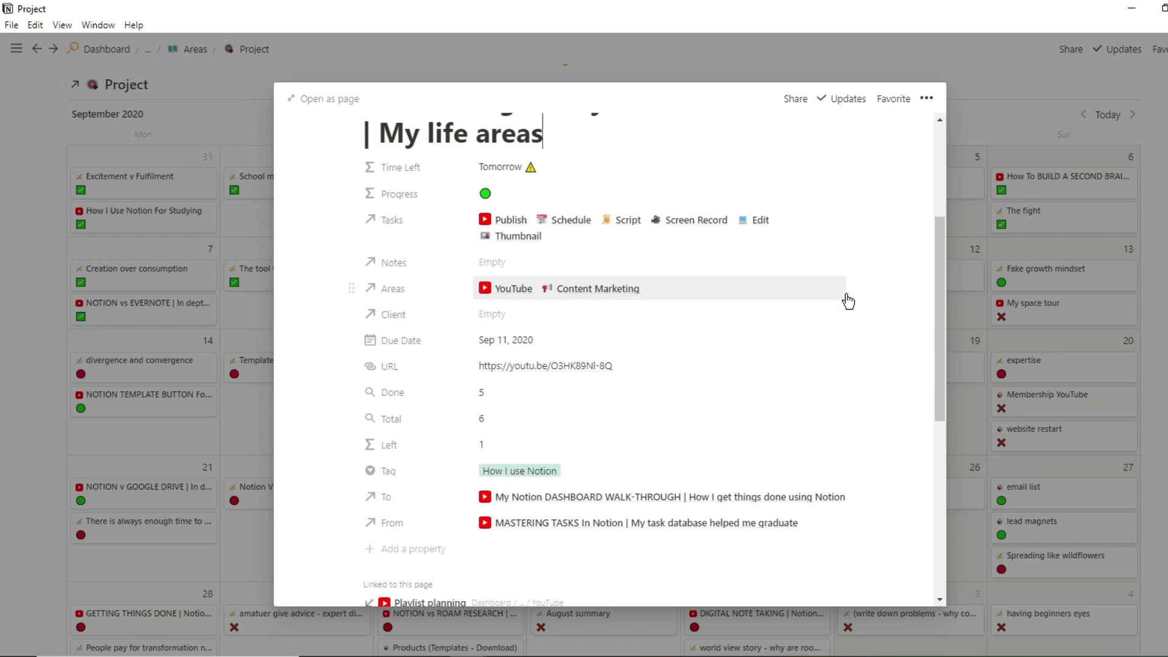
{"action": "left_click", "coordinate": [979, 290]}
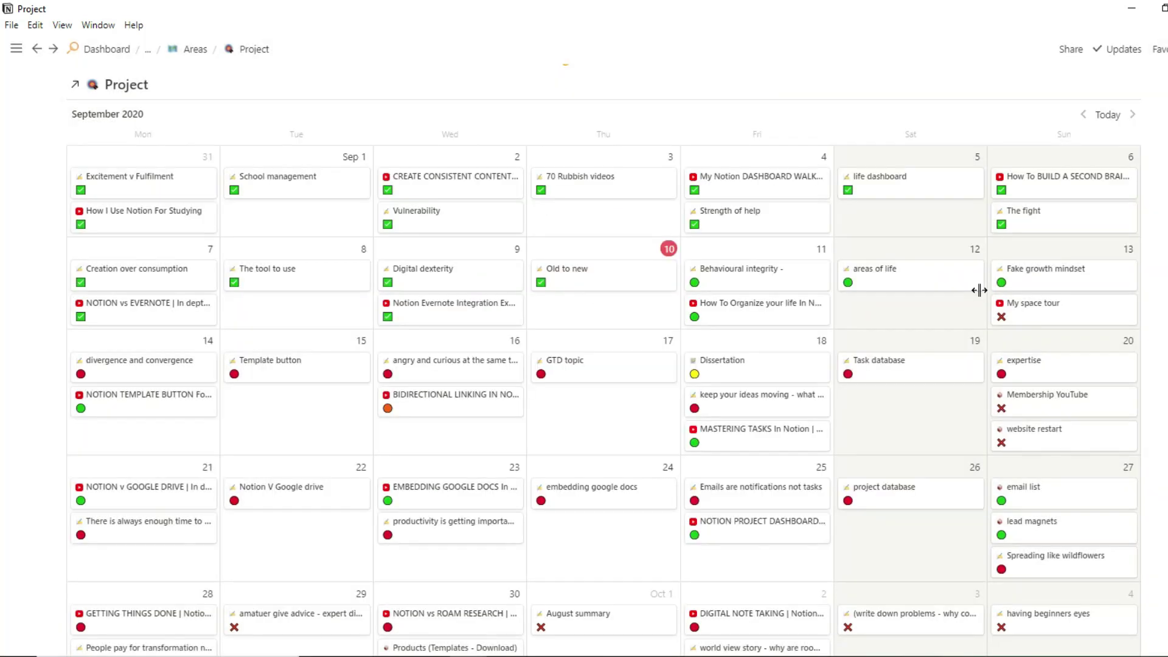
{"action": "left_click", "coordinate": [764, 389]}
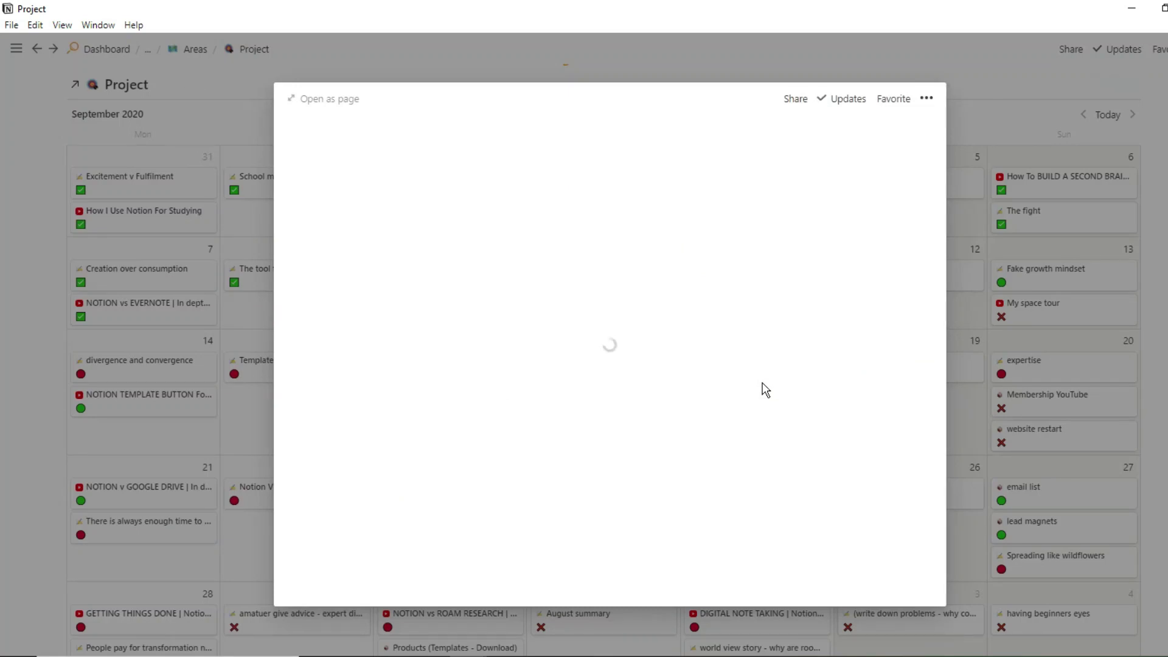
{"action": "scroll", "coordinate": [605, 394], "scroll_direction": "down", "scroll_amount": 3}
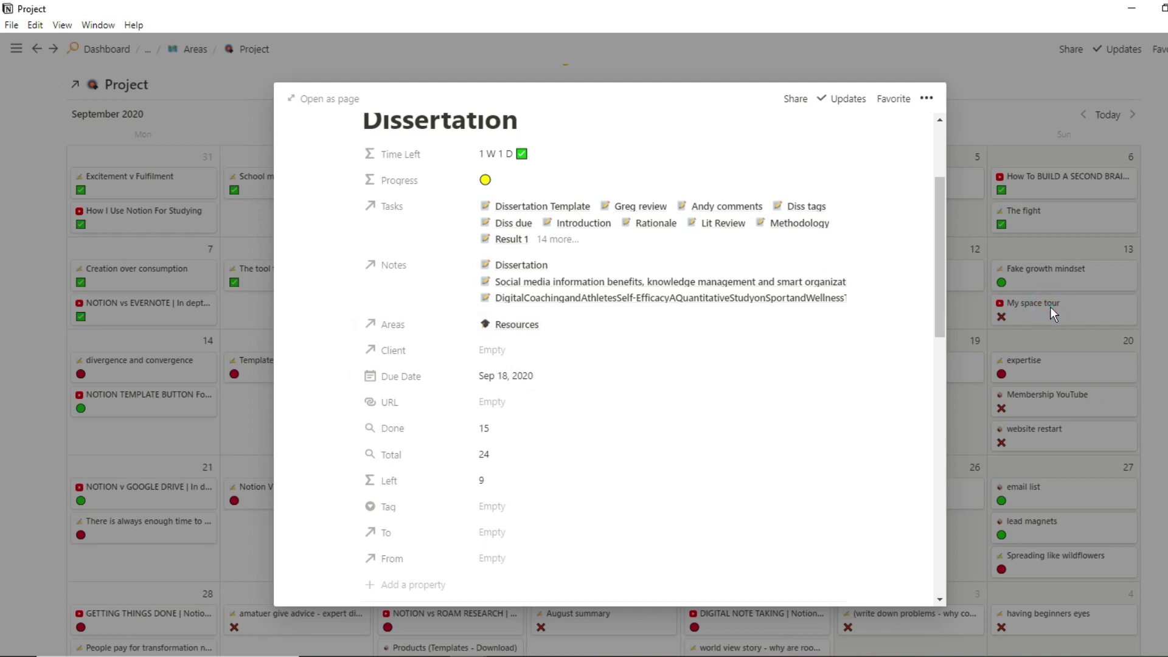
{"action": "left_click", "coordinate": [1050, 306]}
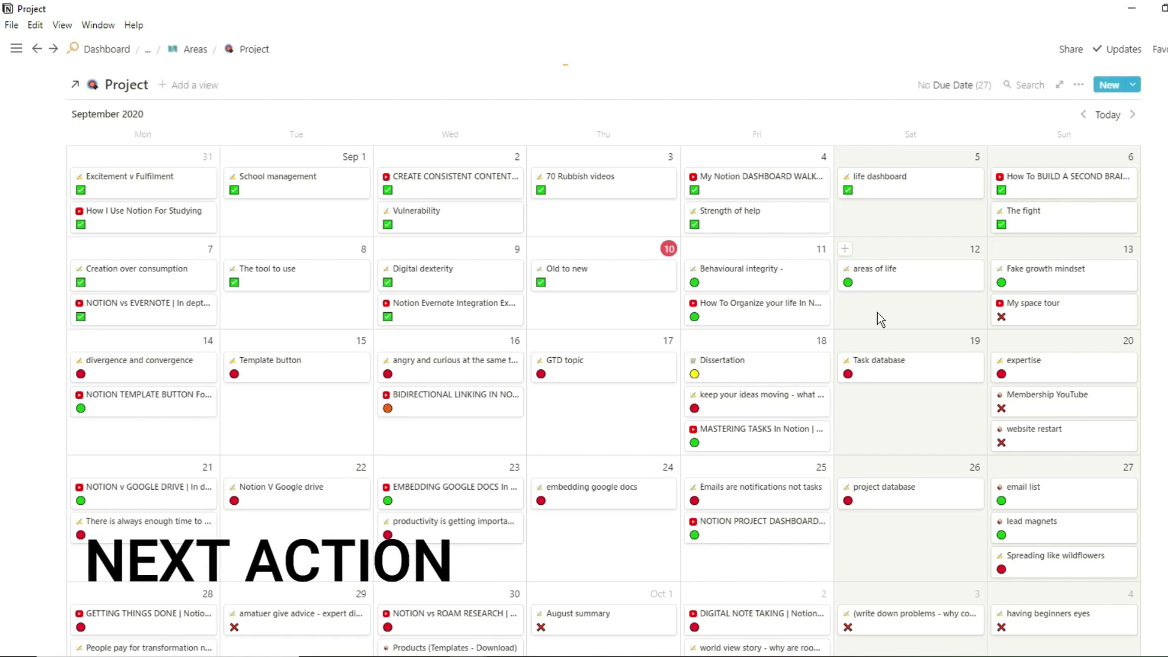
{"action": "scroll", "coordinate": [877, 312], "scroll_direction": "up", "scroll_amount": 8}
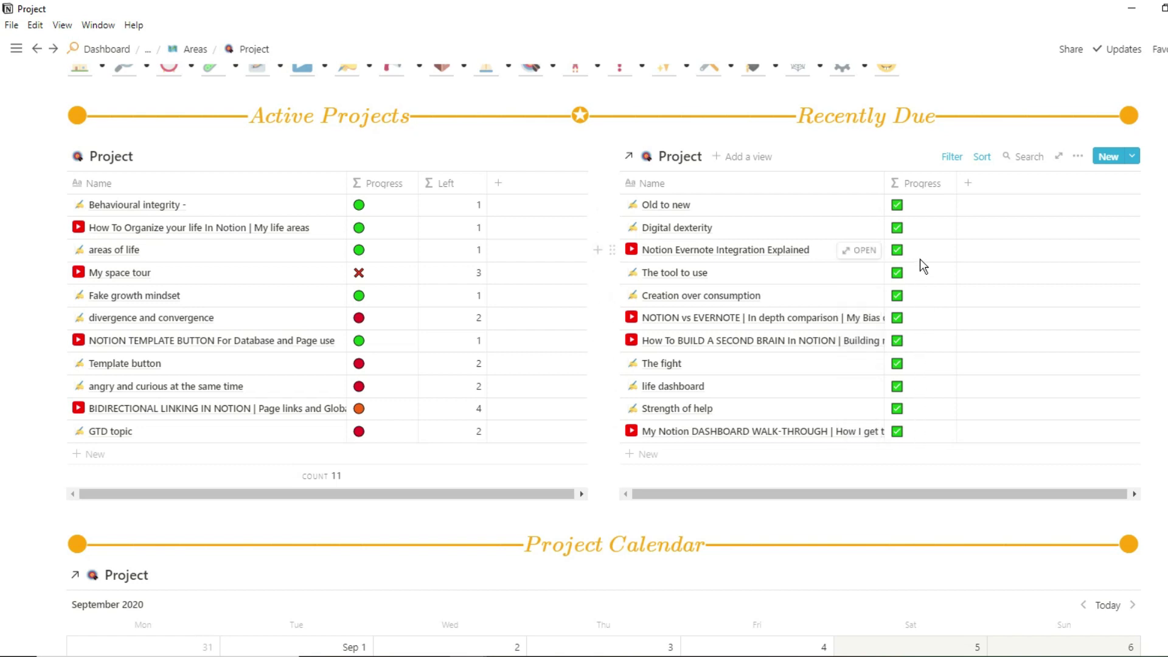
{"action": "scroll", "coordinate": [920, 258], "scroll_direction": "down", "scroll_amount": 8}
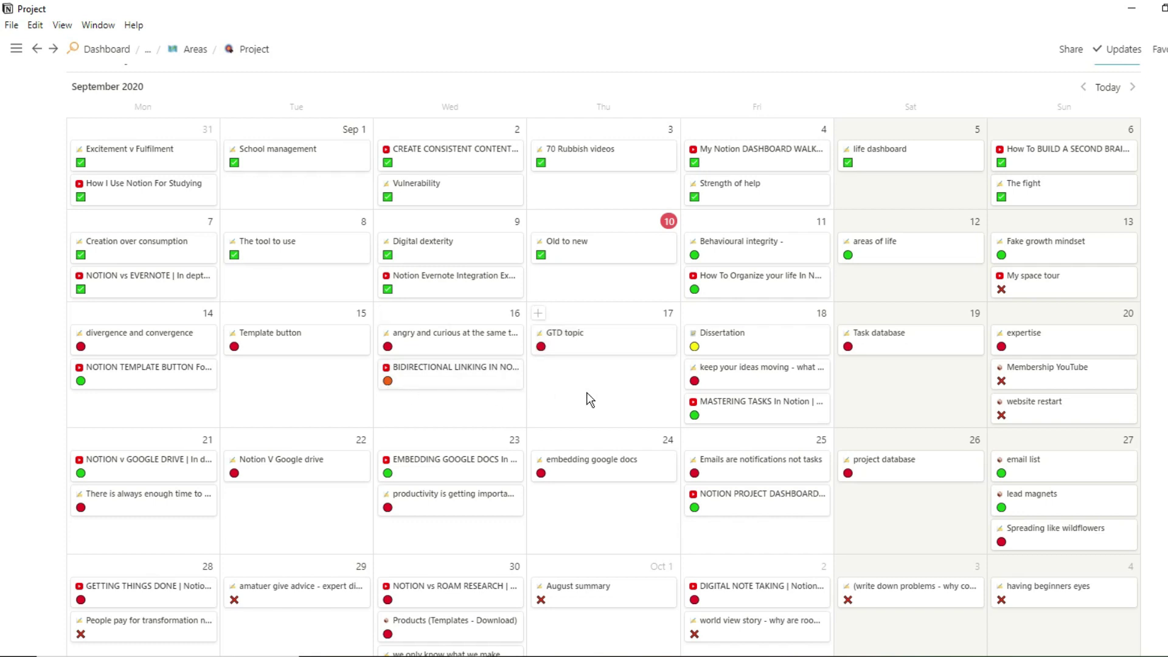
{"action": "scroll", "coordinate": [589, 399], "scroll_direction": "down", "scroll_amount": 4}
{"action": "scroll", "coordinate": [589, 399], "scroll_direction": "up", "scroll_amount": 8}
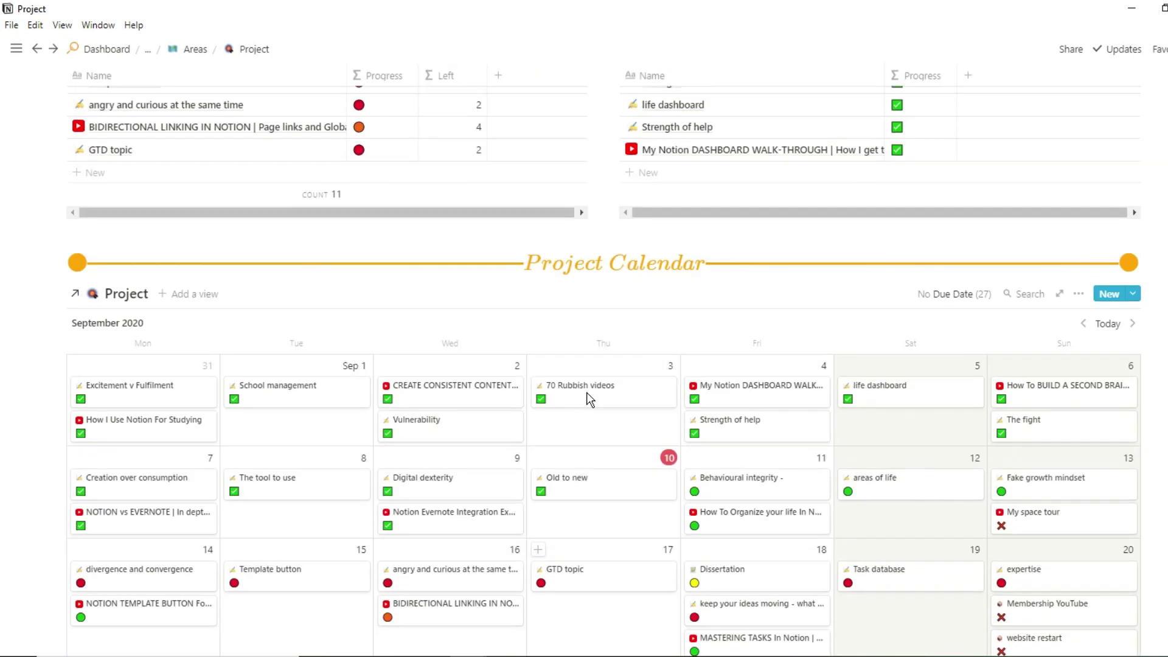
{"action": "scroll", "coordinate": [589, 399], "scroll_direction": "up", "scroll_amount": 7}
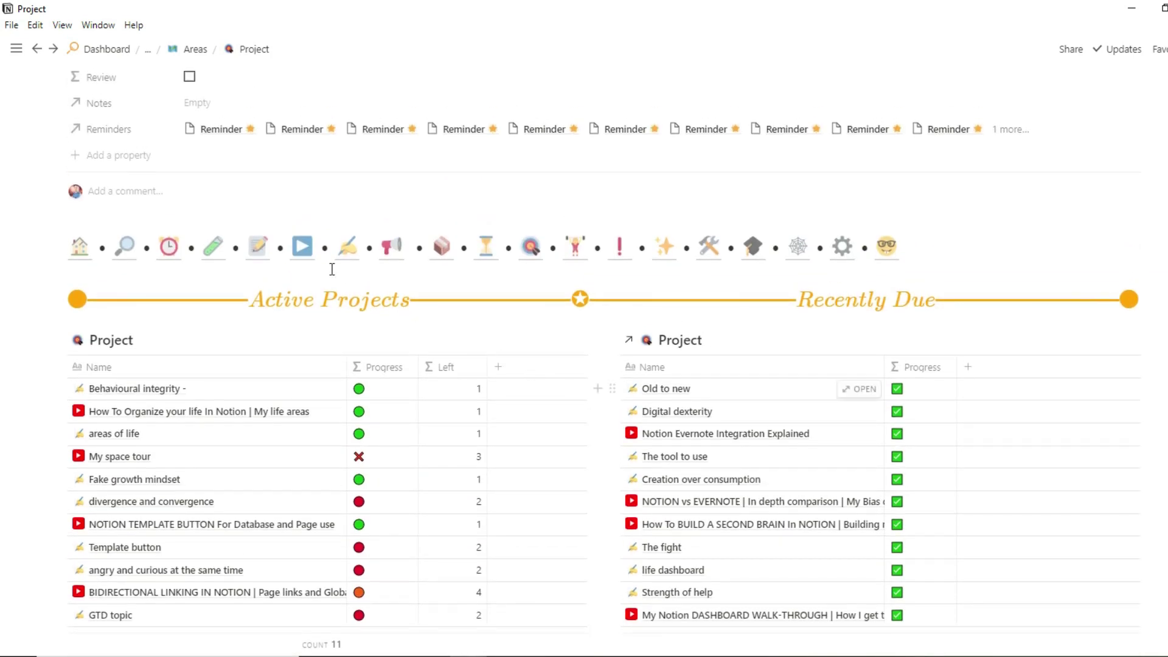
Open the YouTube area and review its Projects and Tasks calendars, ending on September 2020 Projects
{"action": "left_click", "coordinate": [303, 247]}
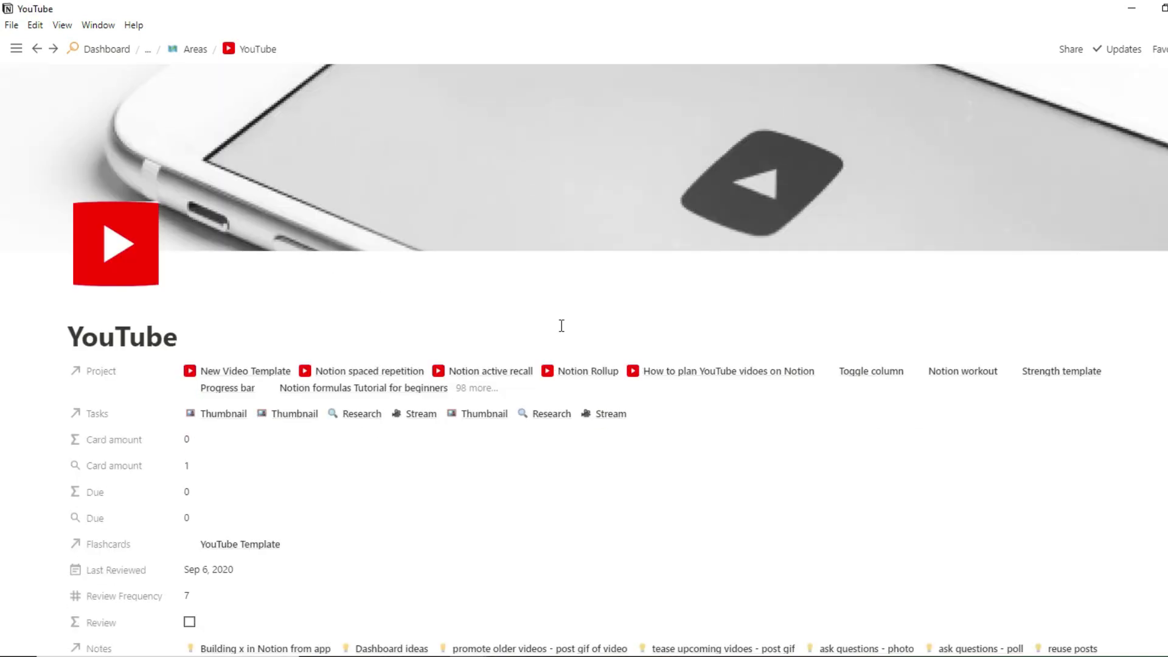
{"action": "scroll", "coordinate": [562, 329], "scroll_direction": "down", "scroll_amount": 10}
{"action": "scroll", "coordinate": [561, 331], "scroll_direction": "down", "scroll_amount": 10}
{"action": "scroll", "coordinate": [562, 332], "scroll_direction": "down", "scroll_amount": 4}
{"action": "scroll", "coordinate": [596, 331], "scroll_direction": "down", "scroll_amount": 8}
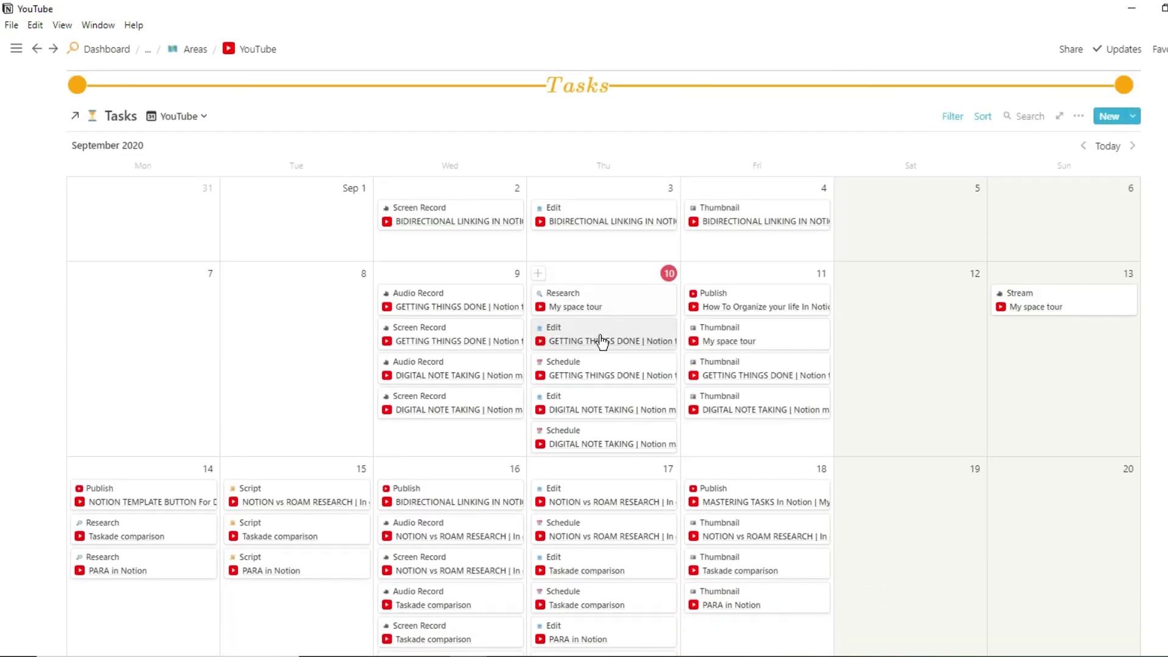
{"action": "scroll", "coordinate": [736, 429], "scroll_direction": "down", "scroll_amount": 3}
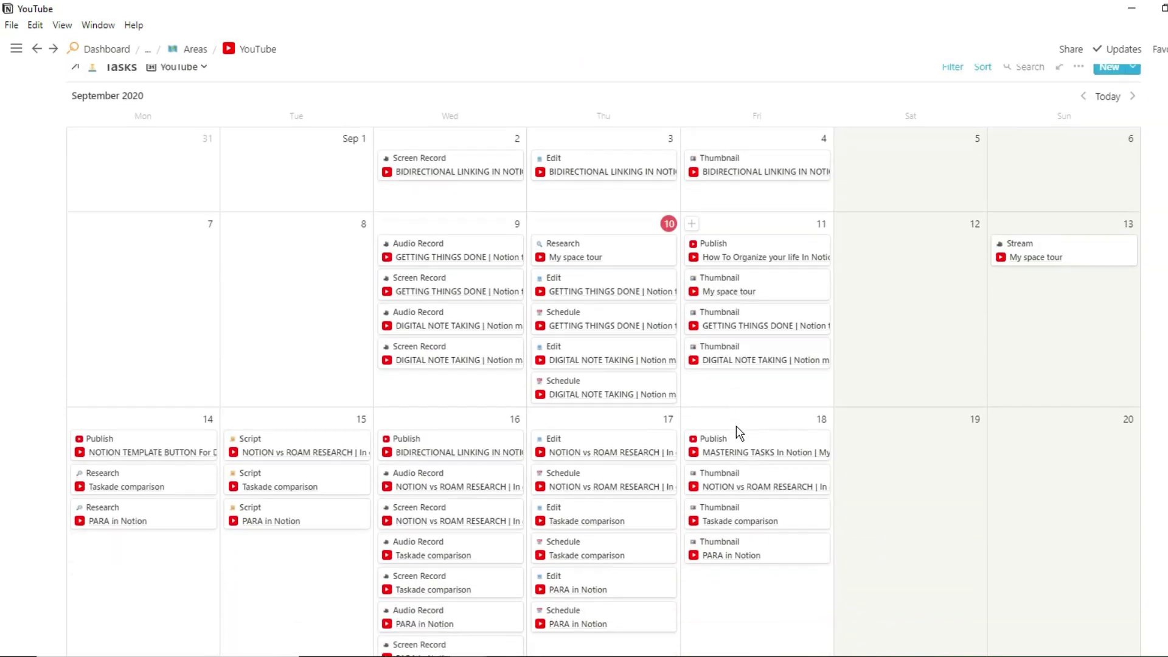
{"action": "scroll", "coordinate": [739, 432], "scroll_direction": "down", "scroll_amount": 3}
{"action": "scroll", "coordinate": [738, 432], "scroll_direction": "up", "scroll_amount": 8}
{"action": "scroll", "coordinate": [738, 432], "scroll_direction": "up", "scroll_amount": 6}
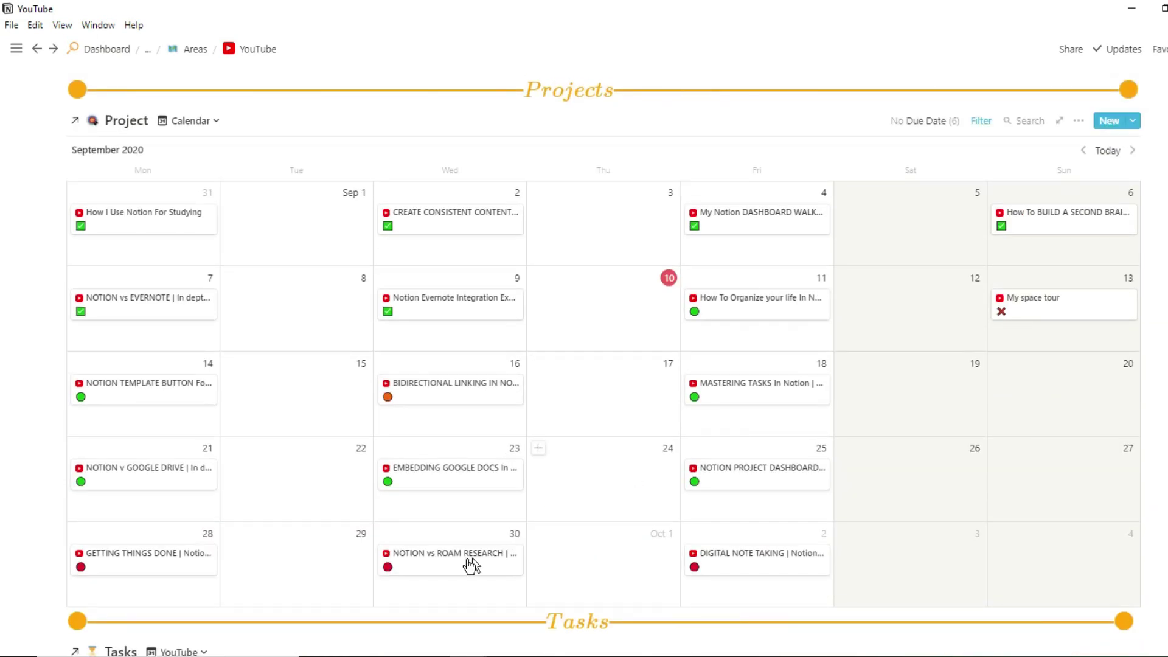
{"action": "left_click", "coordinate": [163, 575]}
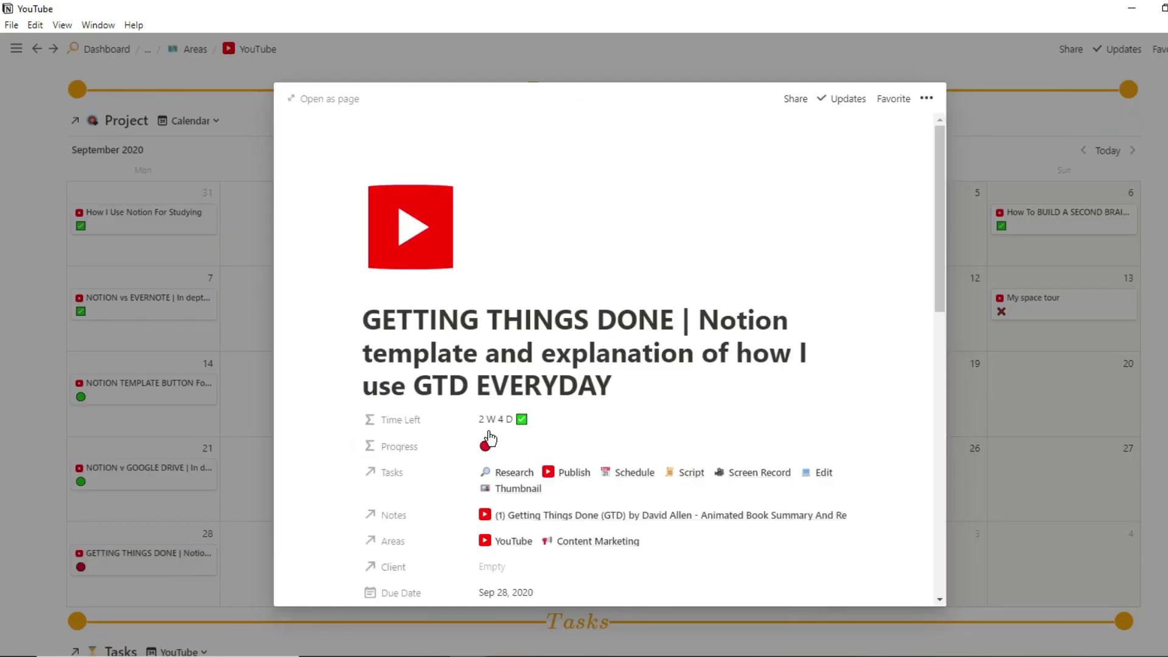
{"action": "scroll", "coordinate": [556, 424], "scroll_direction": "down", "scroll_amount": 1}
{"action": "scroll", "coordinate": [556, 424], "scroll_direction": "down", "scroll_amount": 1}
{"action": "left_click", "coordinate": [564, 407]}
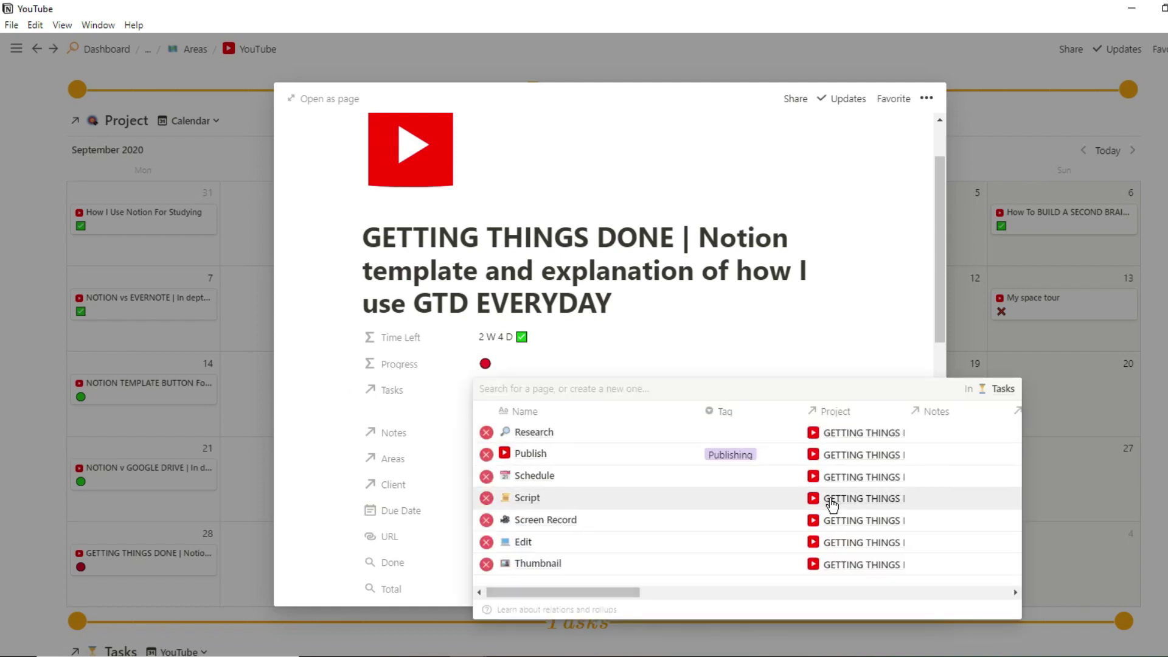
{"action": "scroll", "coordinate": [832, 503], "scroll_direction": "right", "scroll_amount": 5}
{"action": "scroll", "coordinate": [832, 503], "scroll_direction": "right", "scroll_amount": 5}
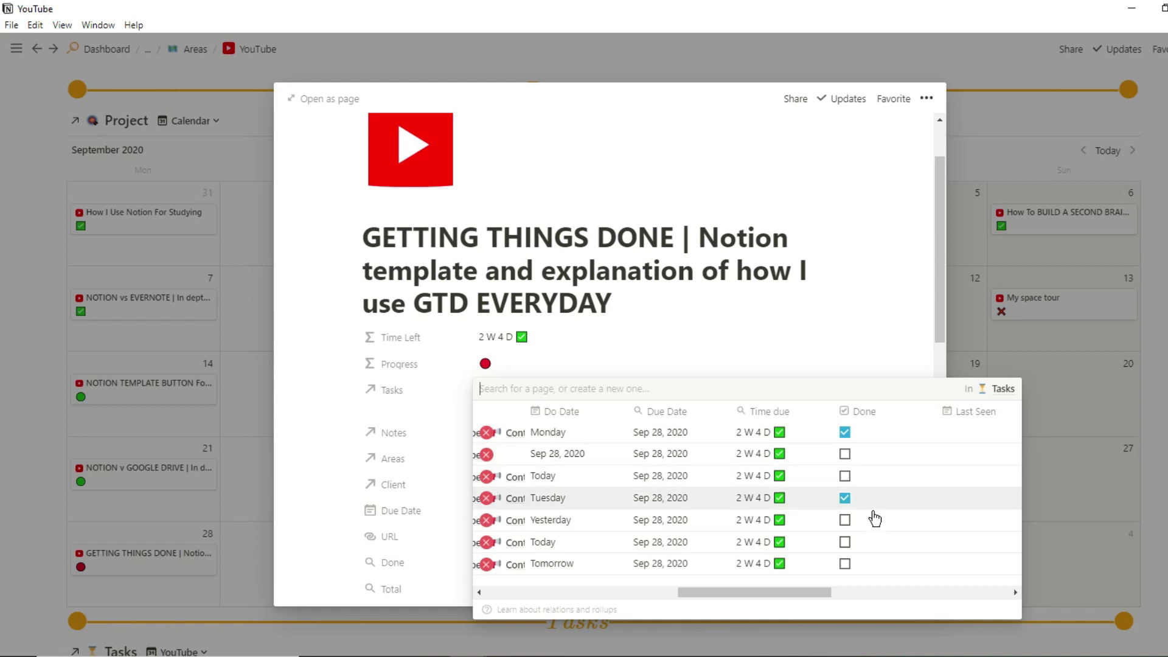
{"action": "left_click", "coordinate": [812, 289]}
{"action": "scroll", "coordinate": [536, 543], "scroll_direction": "down", "scroll_amount": 1}
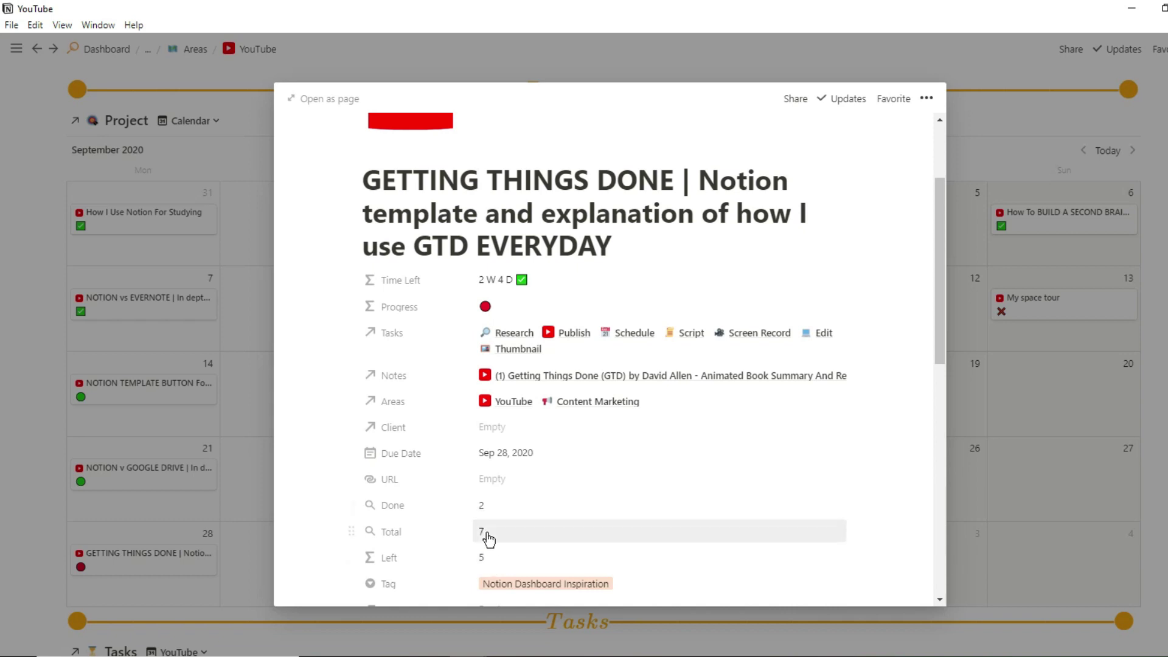
{"action": "left_click", "coordinate": [1032, 304]}
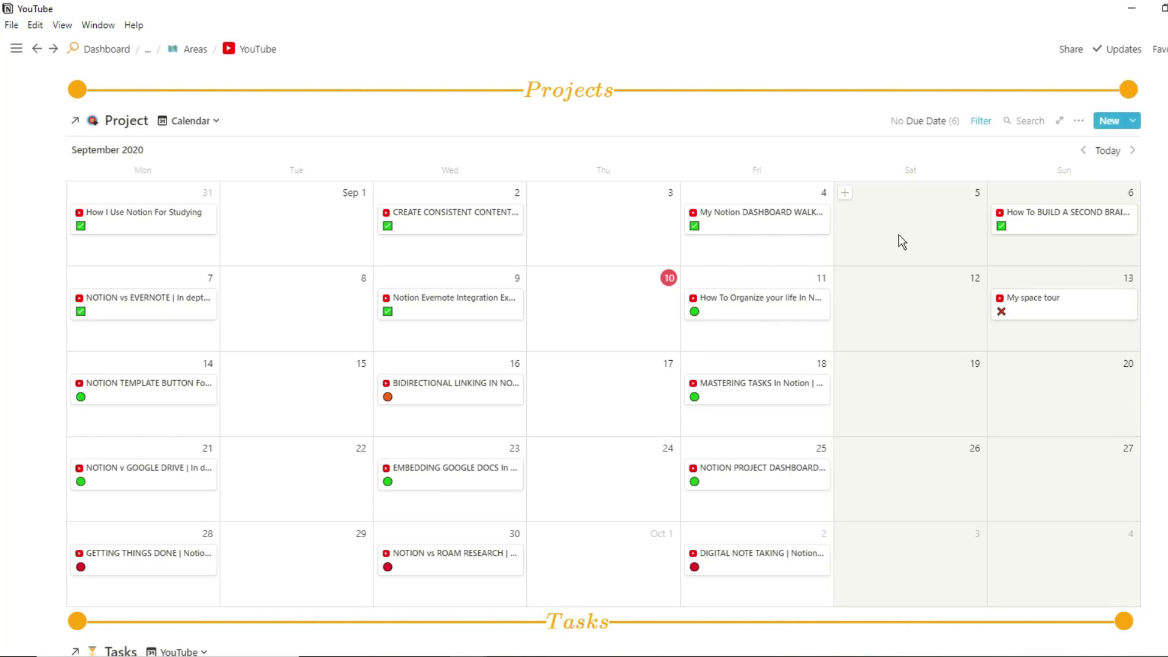
{"action": "scroll", "coordinate": [899, 235], "scroll_direction": "up", "scroll_amount": 10}
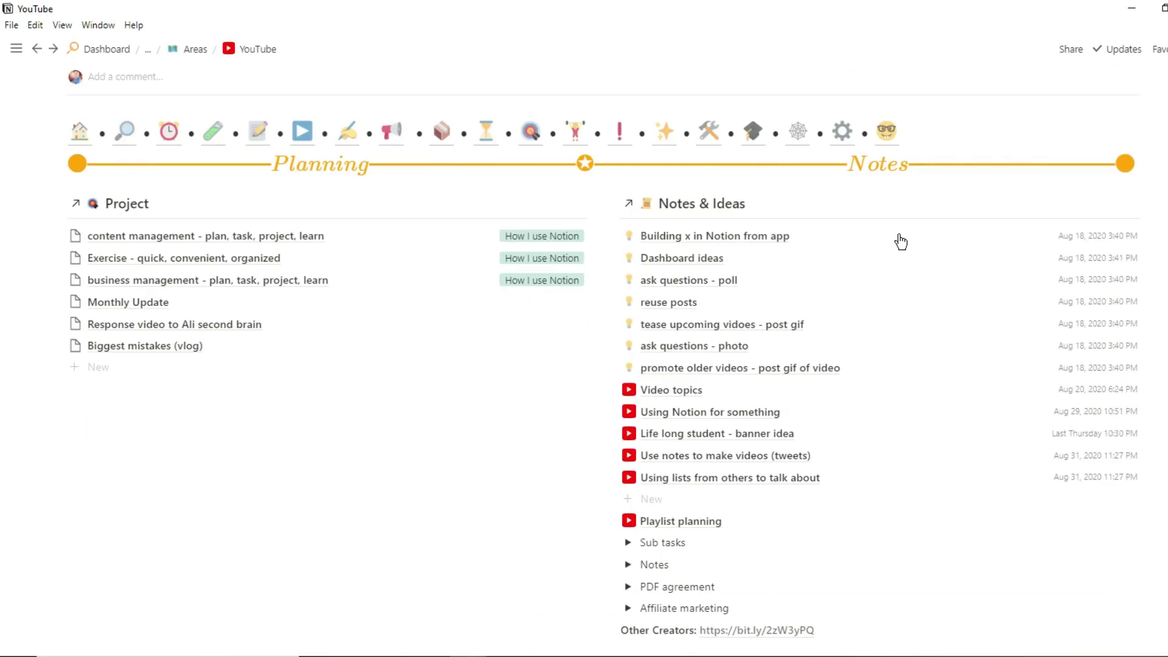
Open the Project area page and scroll through its tables
{"action": "left_click", "coordinate": [531, 137]}
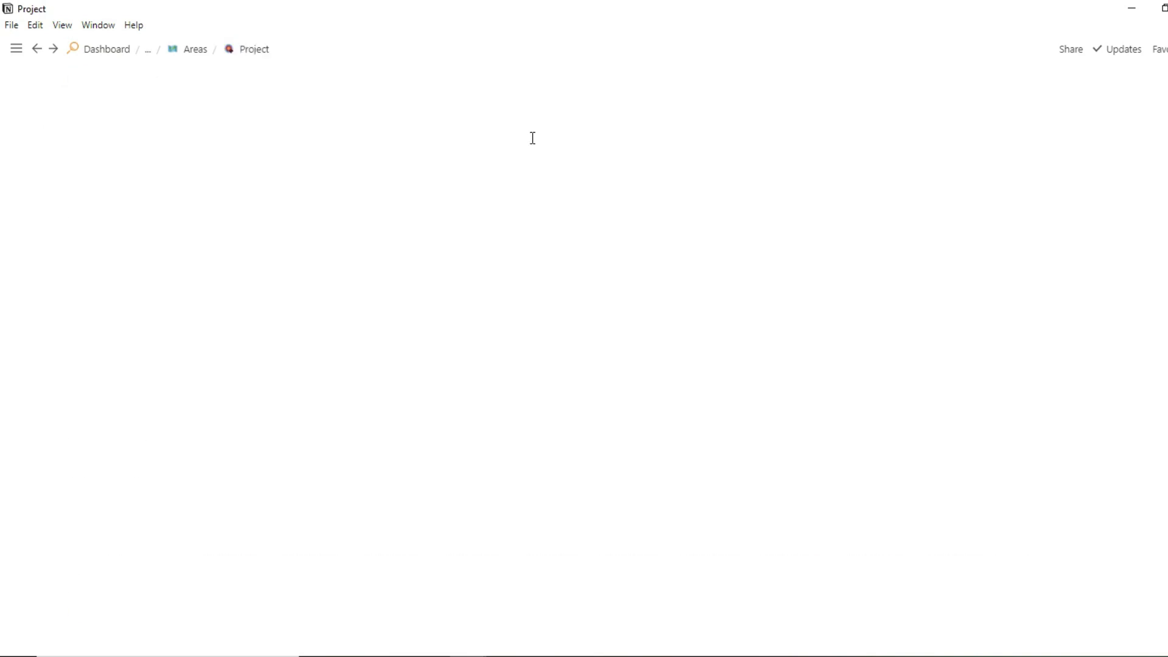
{"action": "scroll", "coordinate": [537, 325], "scroll_direction": "down", "scroll_amount": 5}
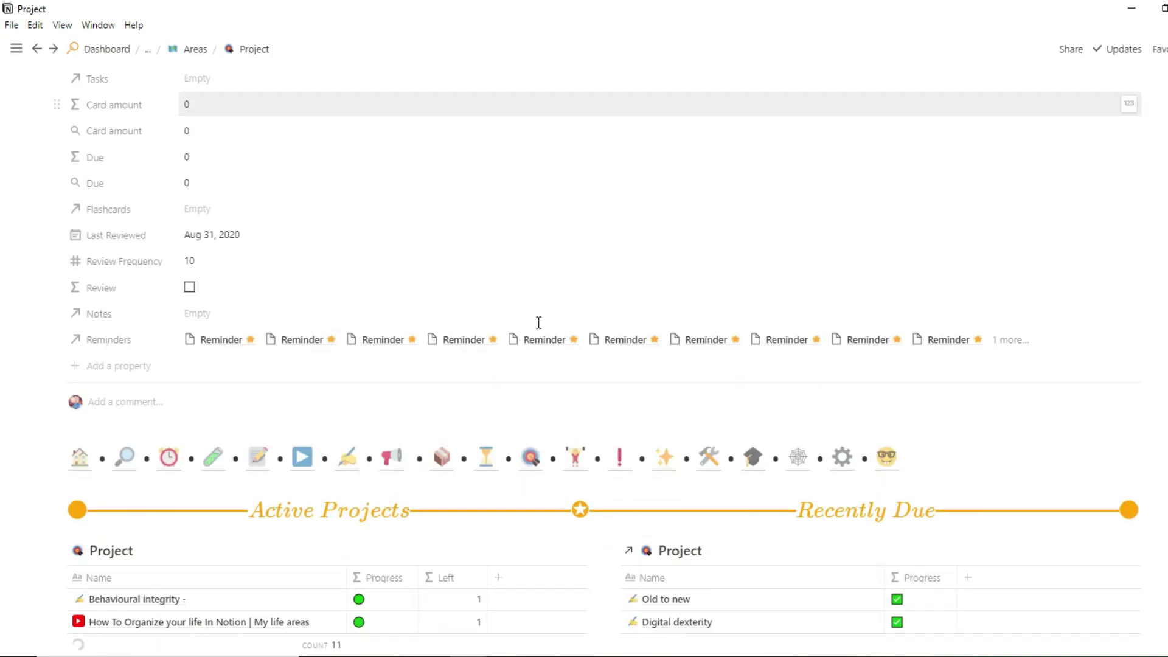
{"action": "scroll", "coordinate": [815, 511], "scroll_direction": "down", "scroll_amount": 4}
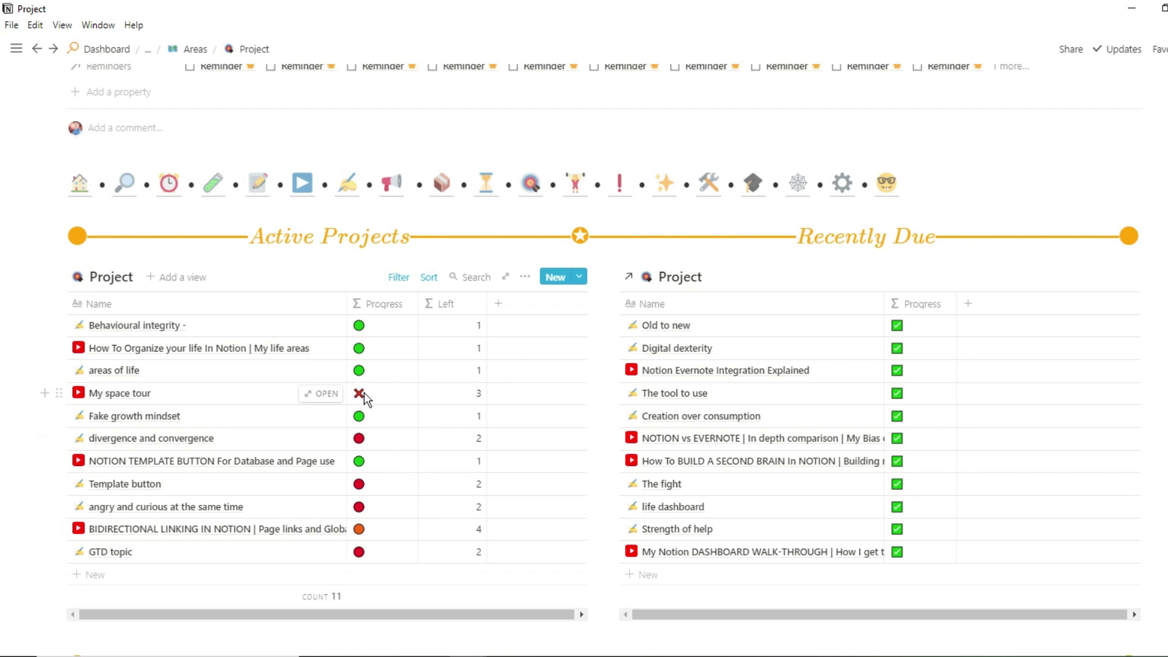
Open the Tasks area and view Tomorrow Tasks, Recently Done and the Task Calendar
{"action": "left_click", "coordinate": [486, 191]}
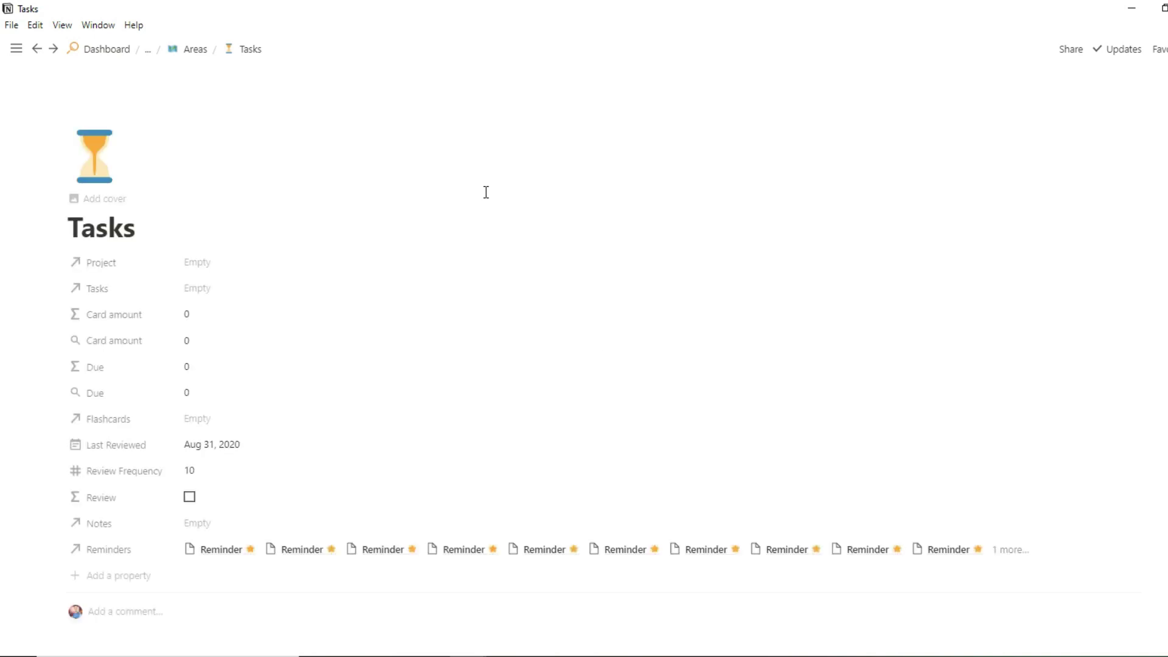
{"action": "scroll", "coordinate": [495, 430], "scroll_direction": "down", "scroll_amount": 10}
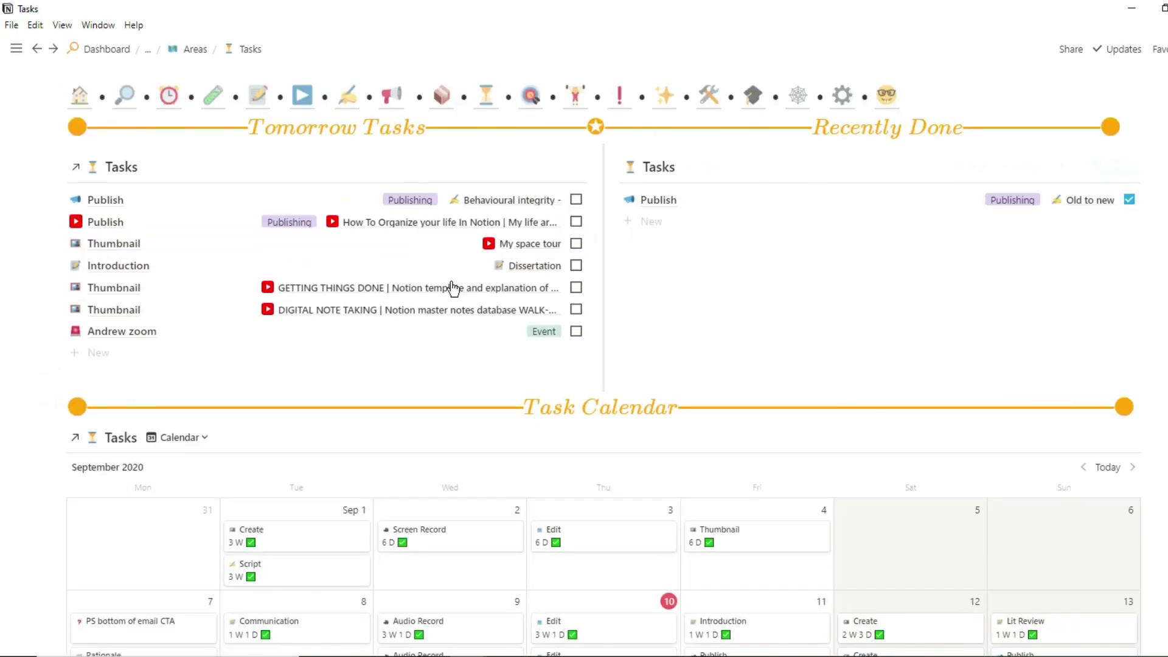
{"action": "scroll", "coordinate": [690, 290], "scroll_direction": "up", "scroll_amount": 2}
{"action": "scroll", "coordinate": [690, 291], "scroll_direction": "up", "scroll_amount": 1}
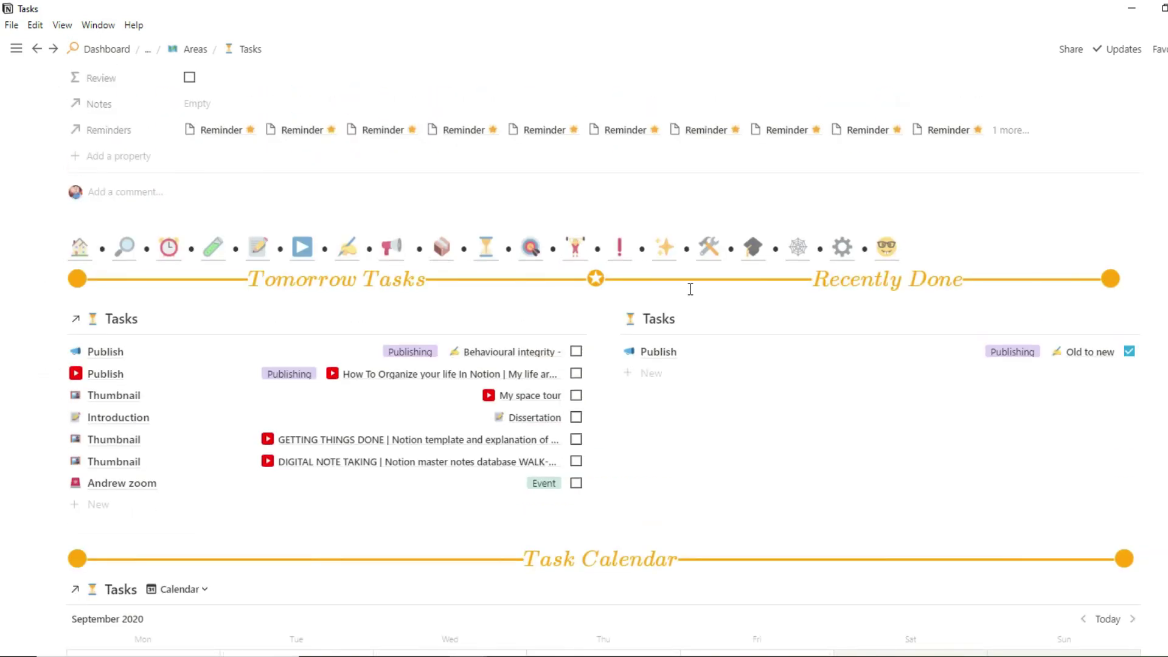
Open the Review page and scroll down to the Areas and Notes & Ideas lists
{"action": "left_click", "coordinate": [168, 249]}
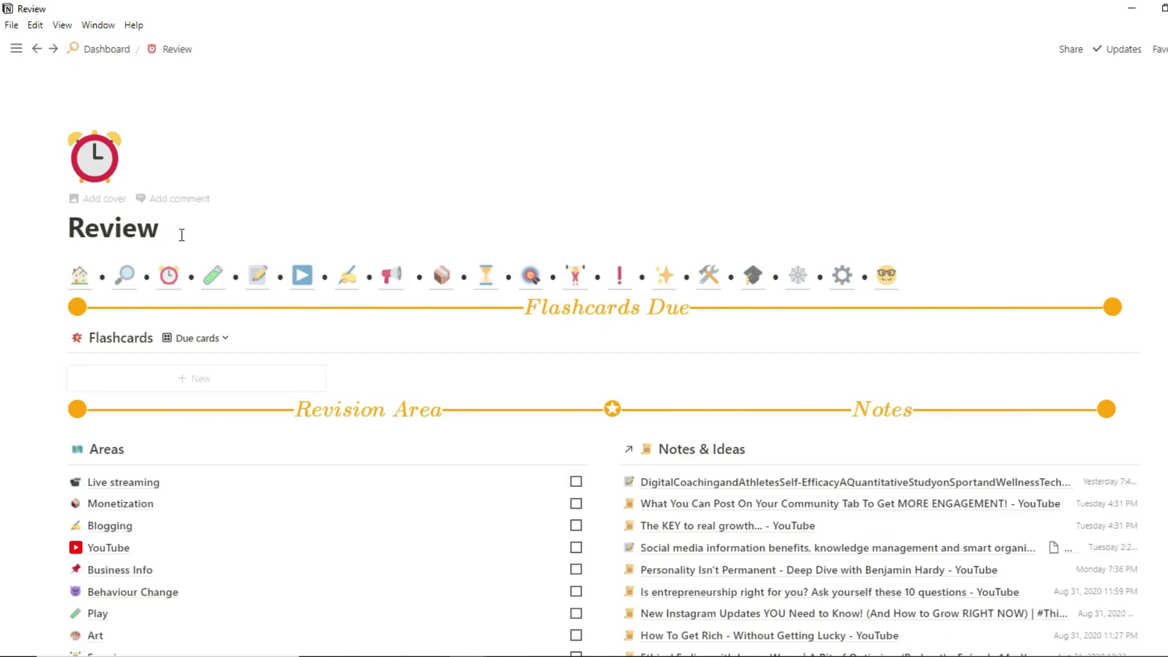
{"action": "scroll", "coordinate": [181, 235], "scroll_direction": "down", "scroll_amount": 5}
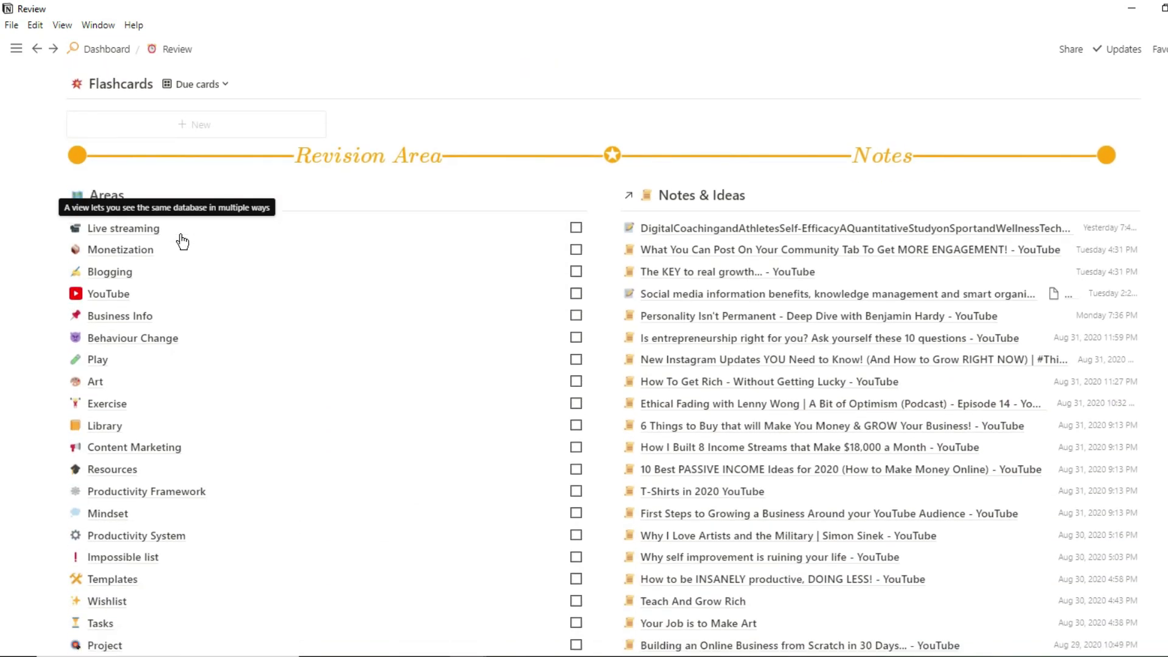
{"action": "scroll", "coordinate": [182, 240], "scroll_direction": "down", "scroll_amount": 3}
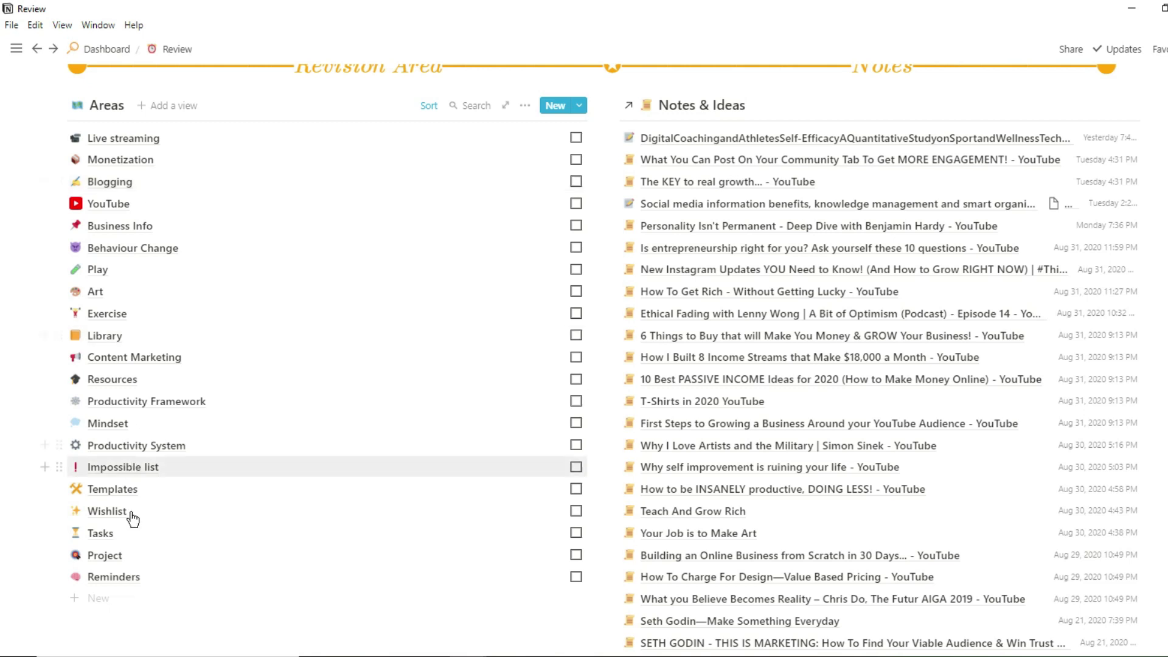
{"action": "left_click", "coordinate": [136, 578]}
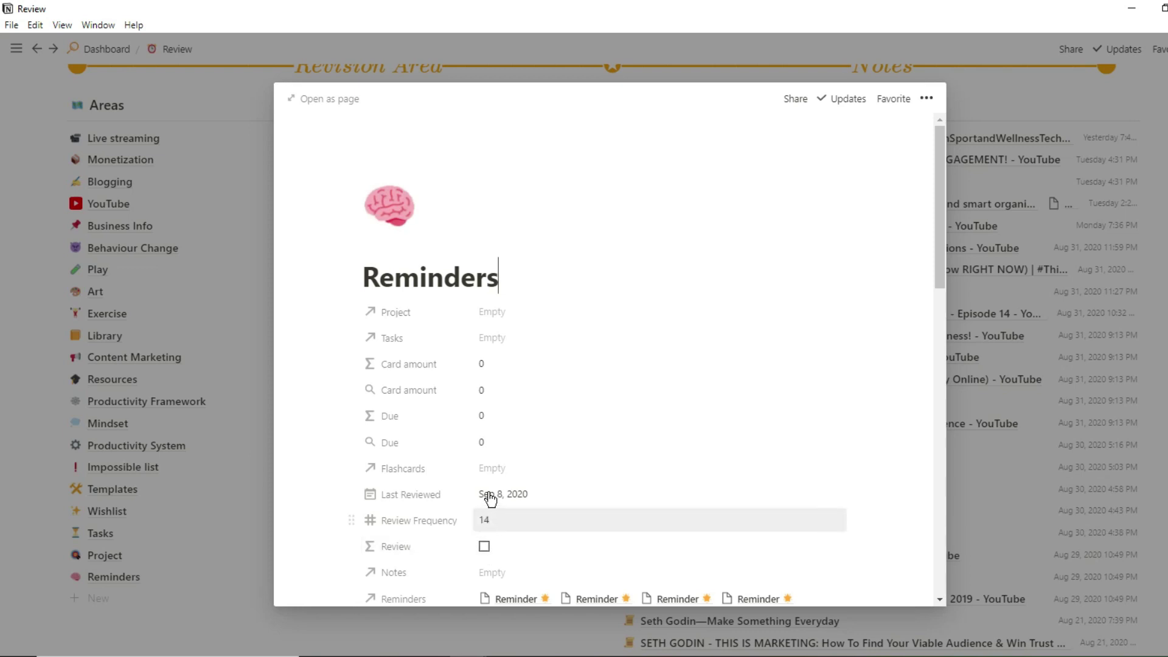
{"action": "left_click", "coordinate": [189, 483]}
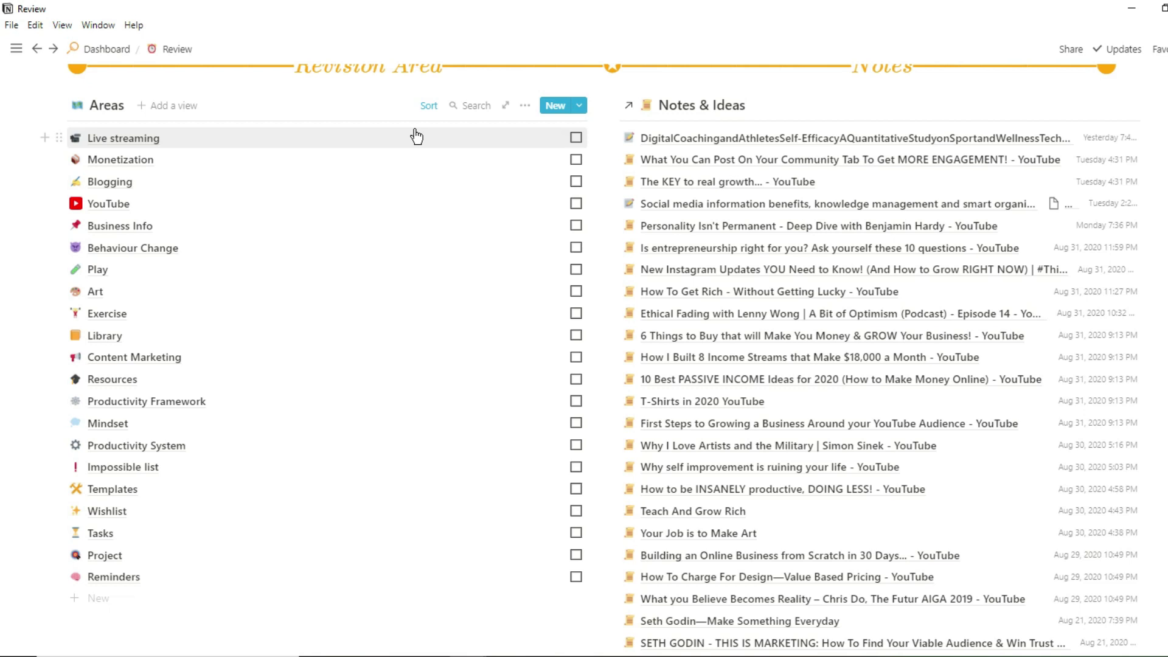
{"action": "scroll", "coordinate": [416, 137], "scroll_direction": "up", "scroll_amount": 2}
{"action": "scroll", "coordinate": [416, 129], "scroll_direction": "up", "scroll_amount": 2}
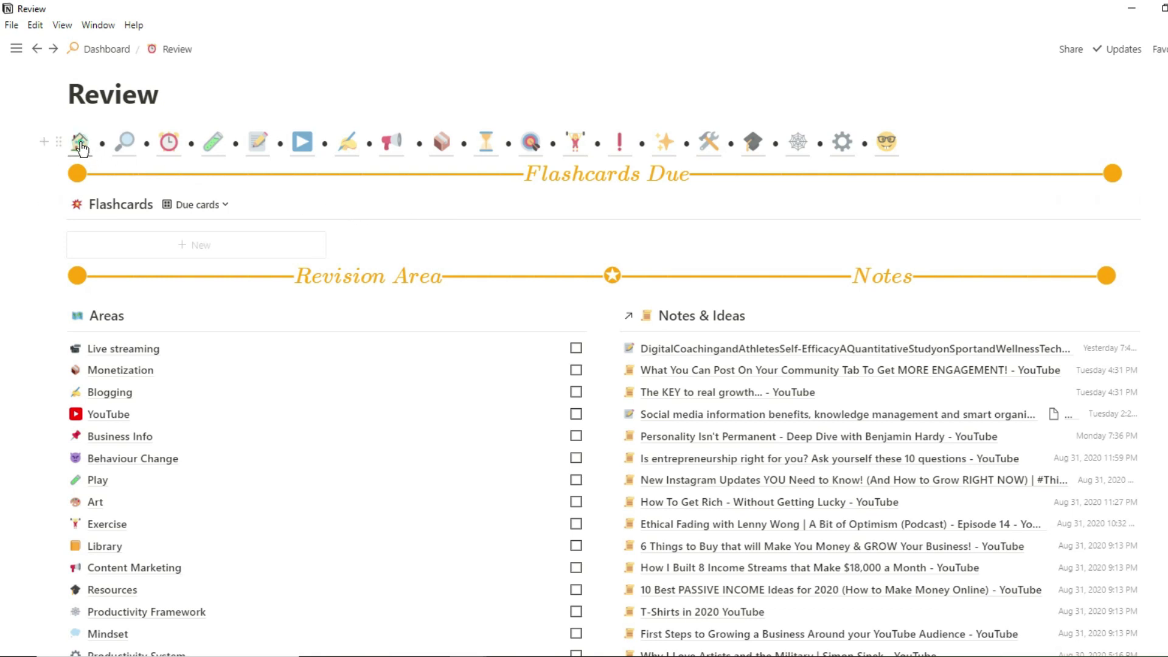
Return to the Dashboard and check off the GETTING THINGS DONE Screen Record task
{"action": "left_click", "coordinate": [81, 148]}
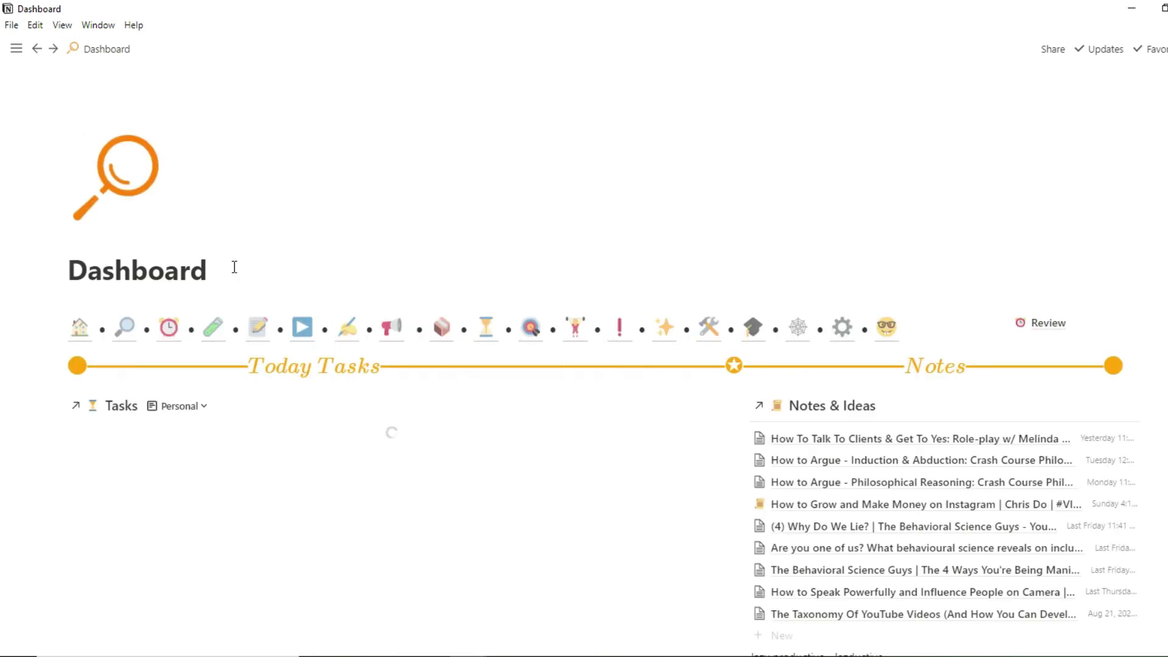
{"action": "scroll", "coordinate": [235, 268], "scroll_direction": "down", "scroll_amount": 5}
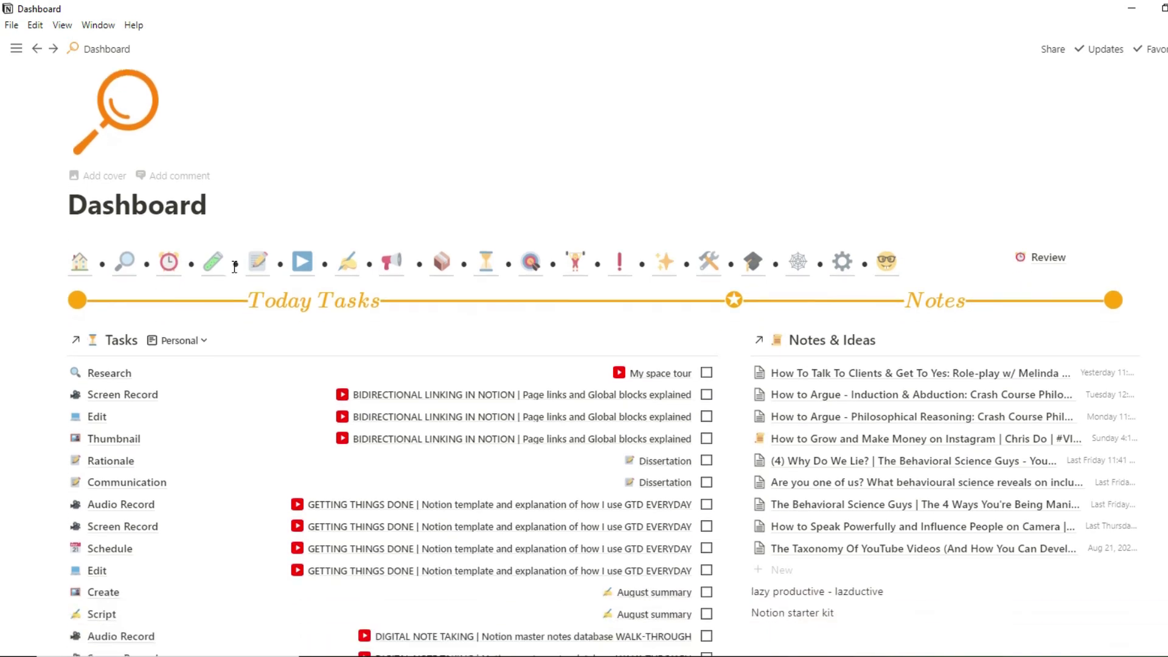
{"action": "scroll", "coordinate": [236, 269], "scroll_direction": "down", "scroll_amount": 2}
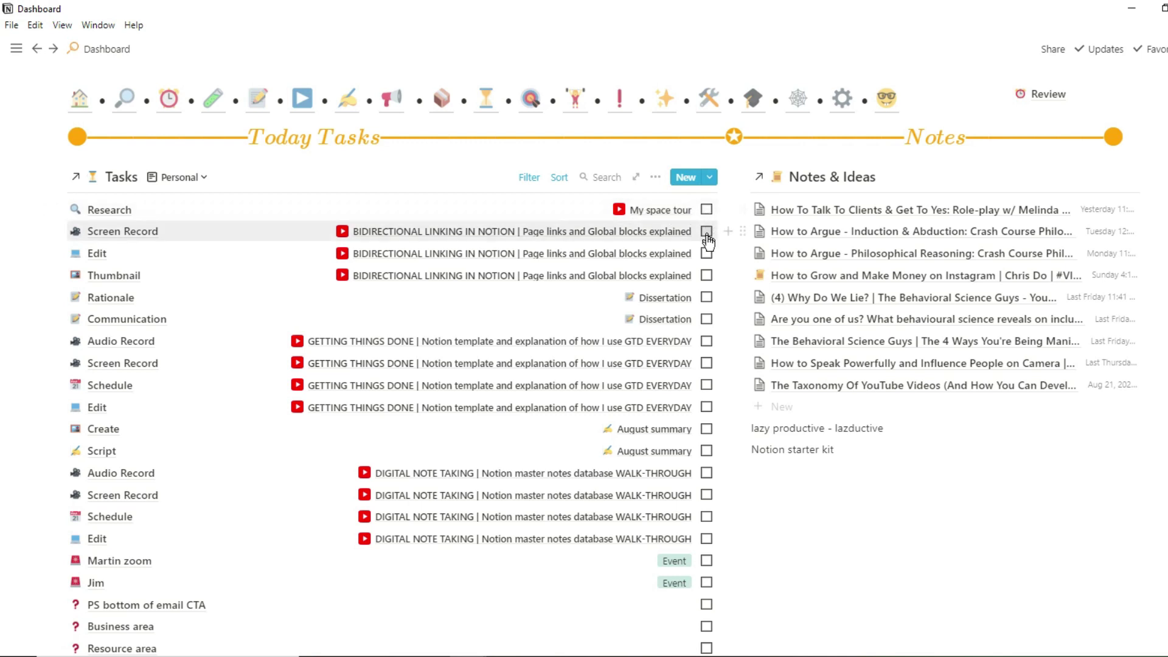
{"action": "left_click", "coordinate": [706, 363]}
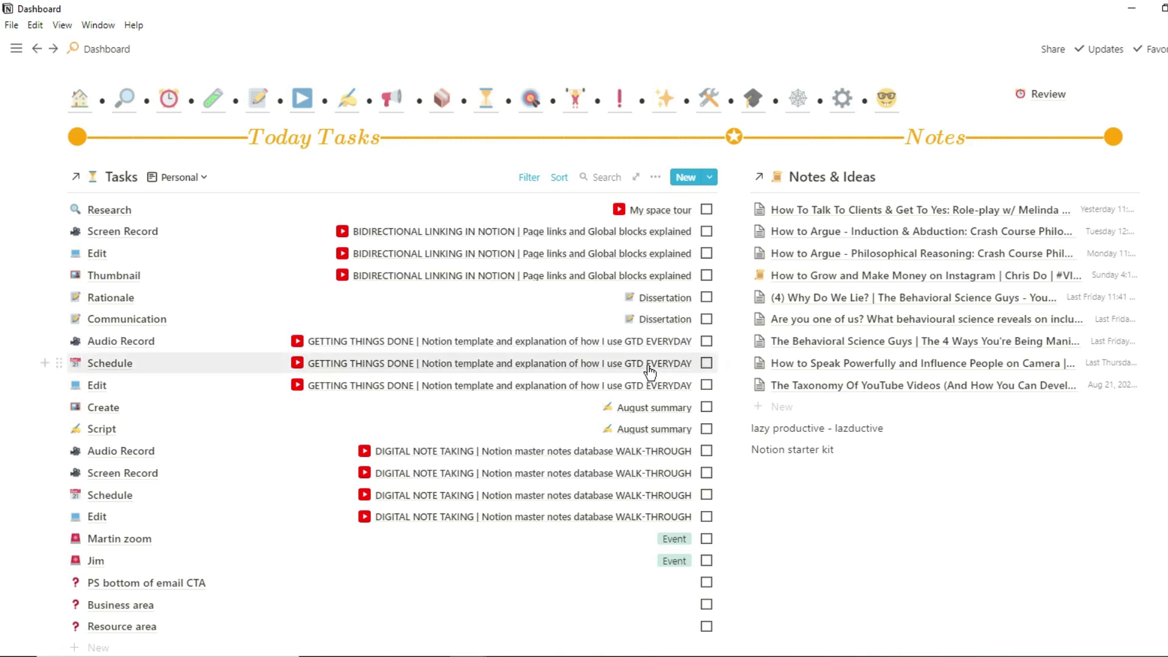
{"action": "scroll", "coordinate": [650, 370], "scroll_direction": "down", "scroll_amount": 3}
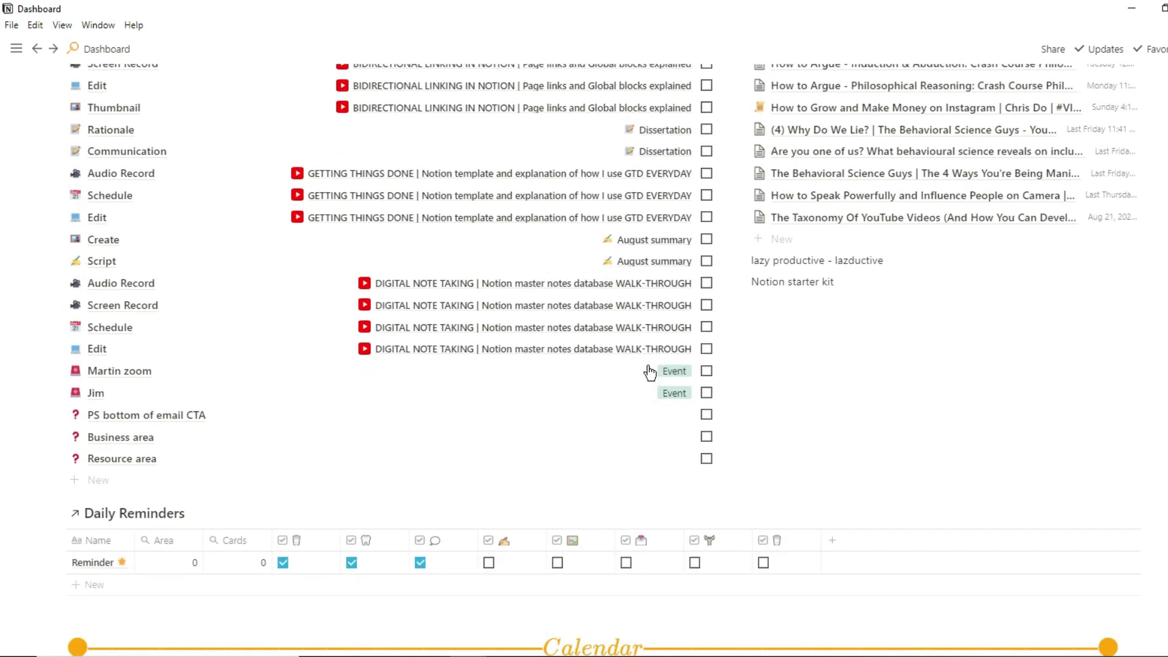